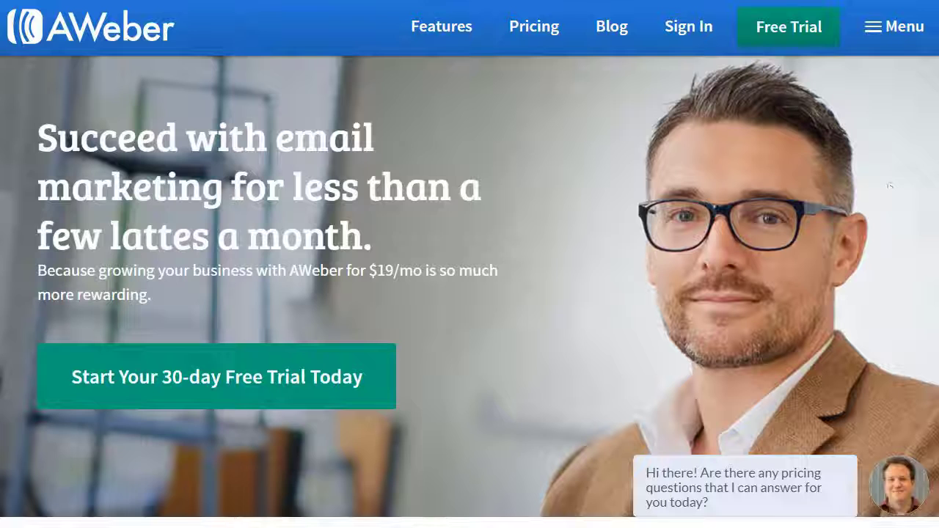
Review the pricing page and compare the monthly plan prices by subscriber range.
scroll(843, 199, down, 6)
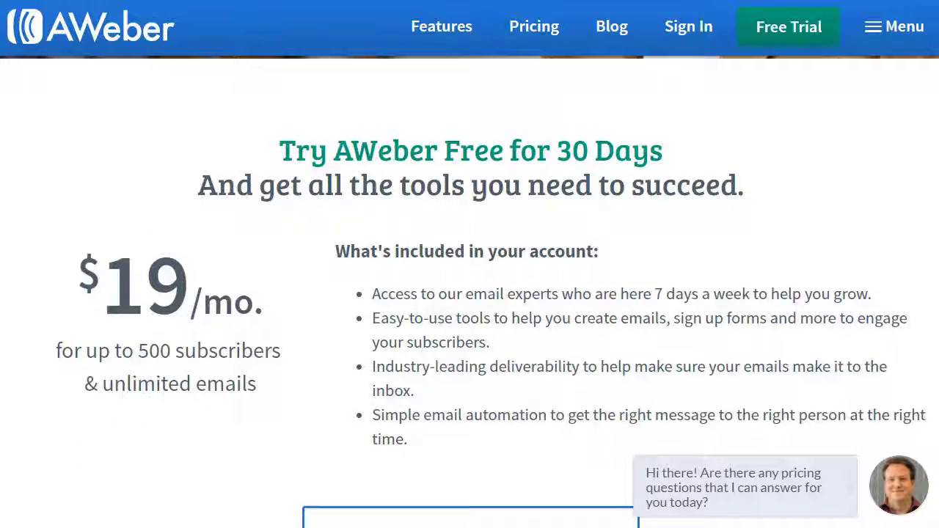
scroll(842, 199, down, 4)
scroll(470, 293, down, 5)
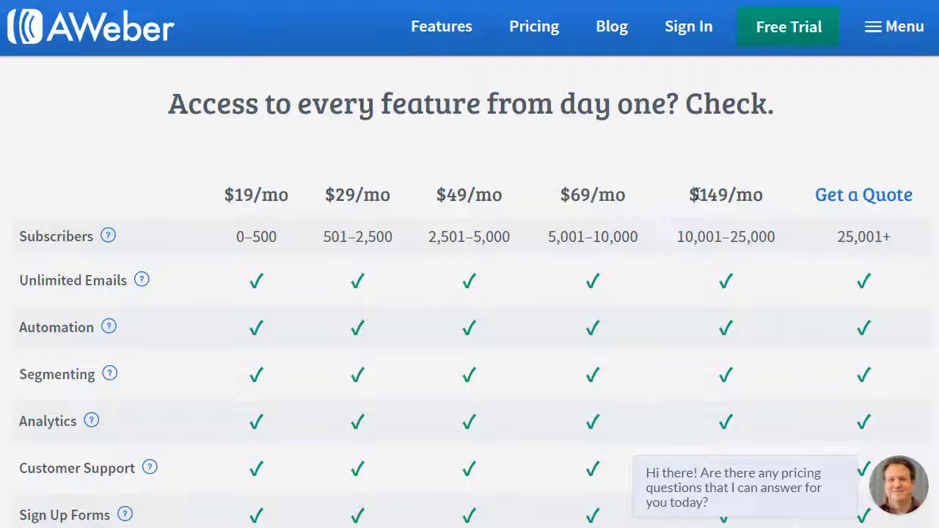
drag(765, 241, 235, 238)
click(373, 164)
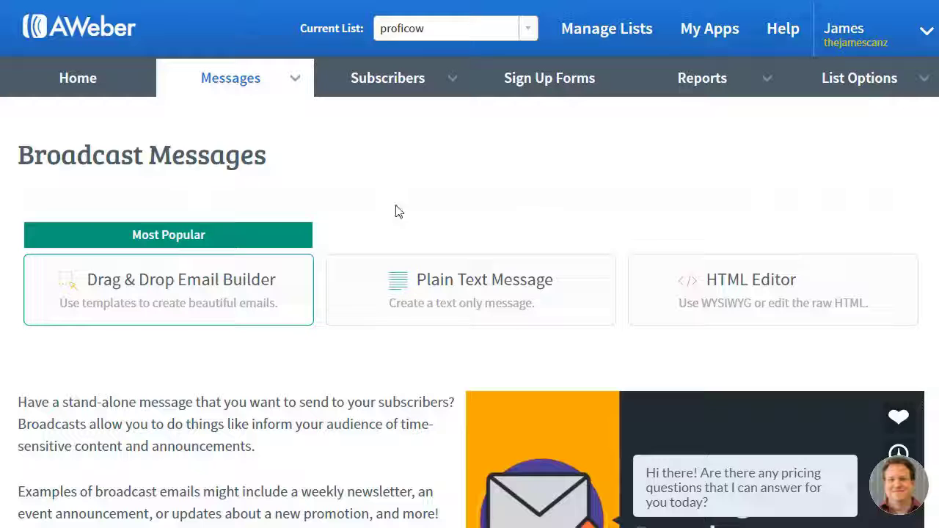
Create a message in the Drag & Drop Email Builder with the subject "Your Subject Line Would Go Here".
mouse_move(216, 85)
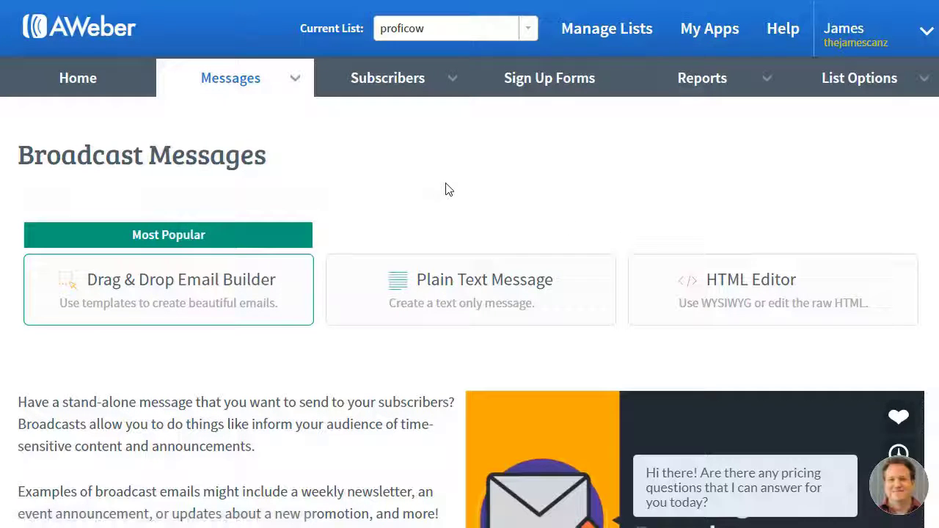
click(178, 291)
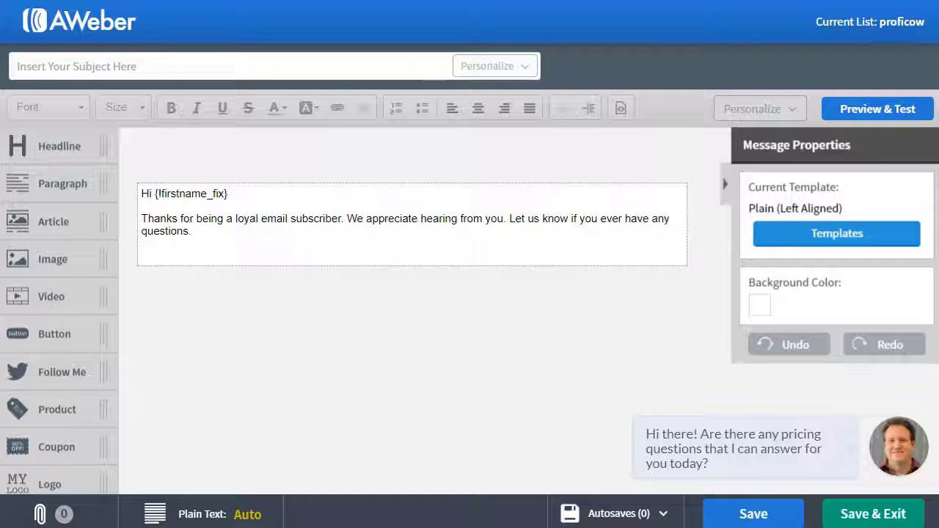
click(112, 65)
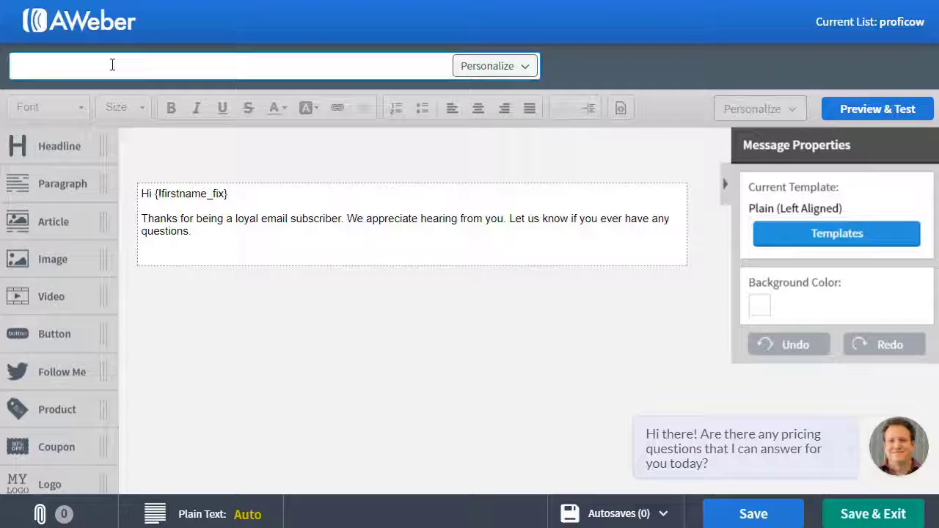
text(Your Subje)
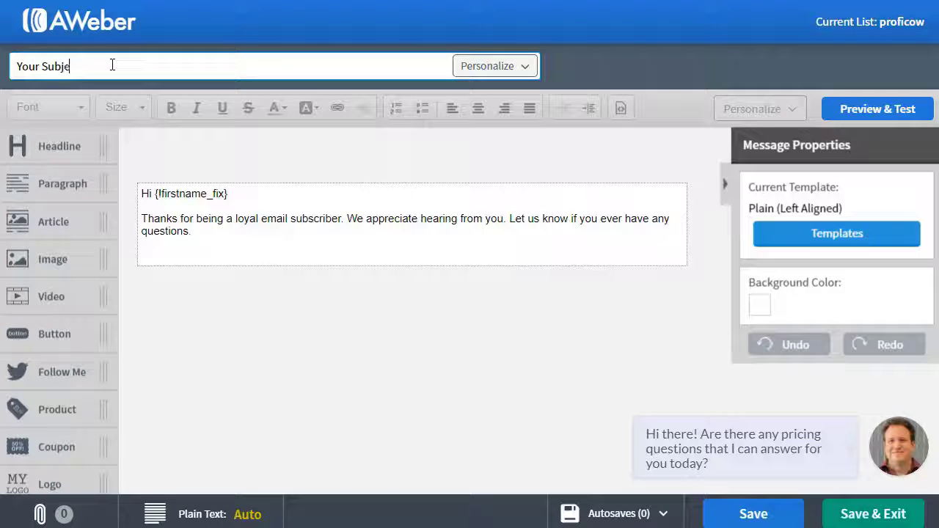
text(ct Line Woul)
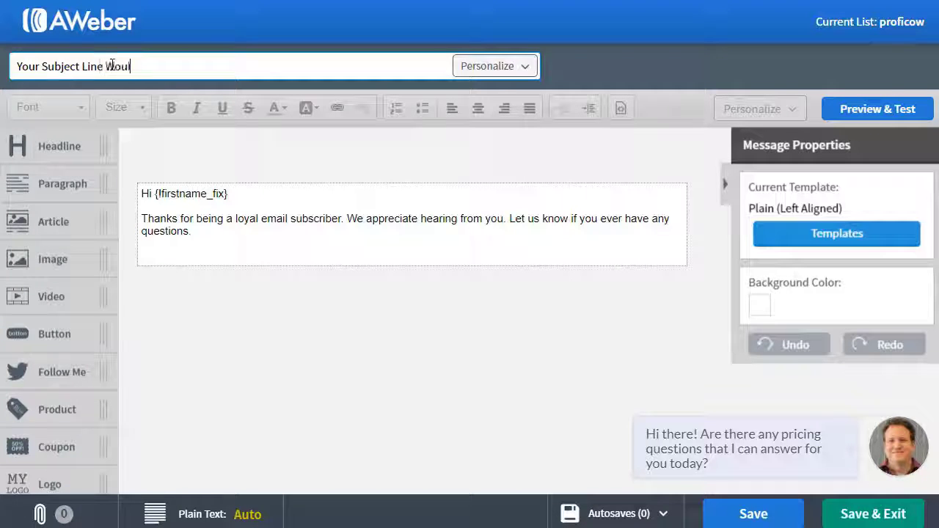
text(d Go Here)
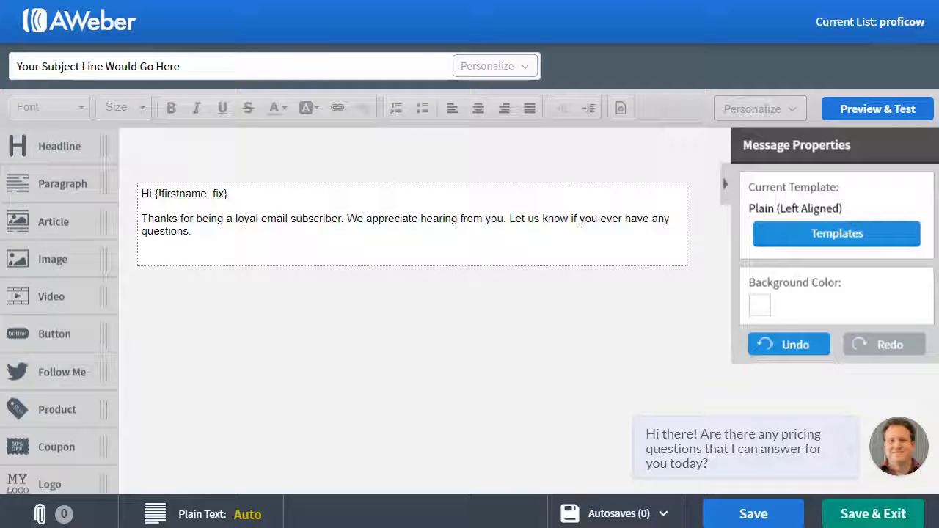
click(214, 70)
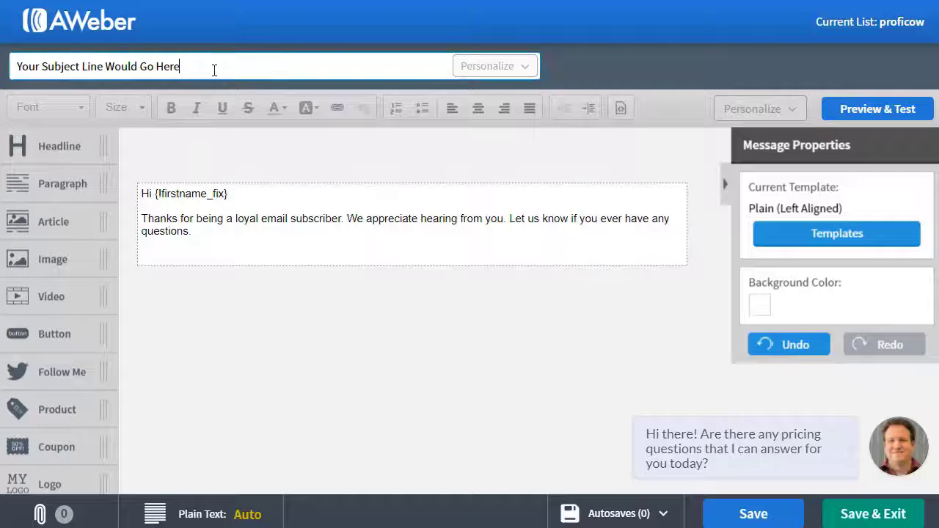
triple_click(214, 70)
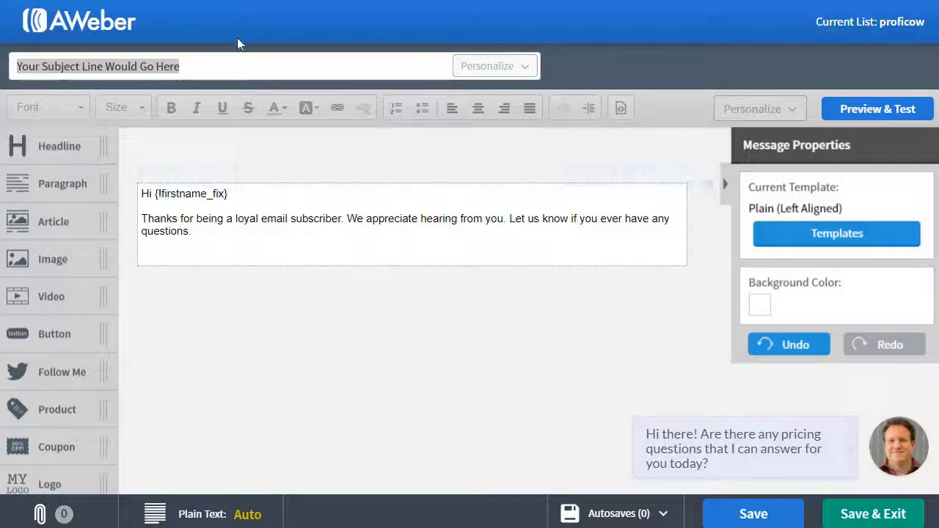
click(239, 63)
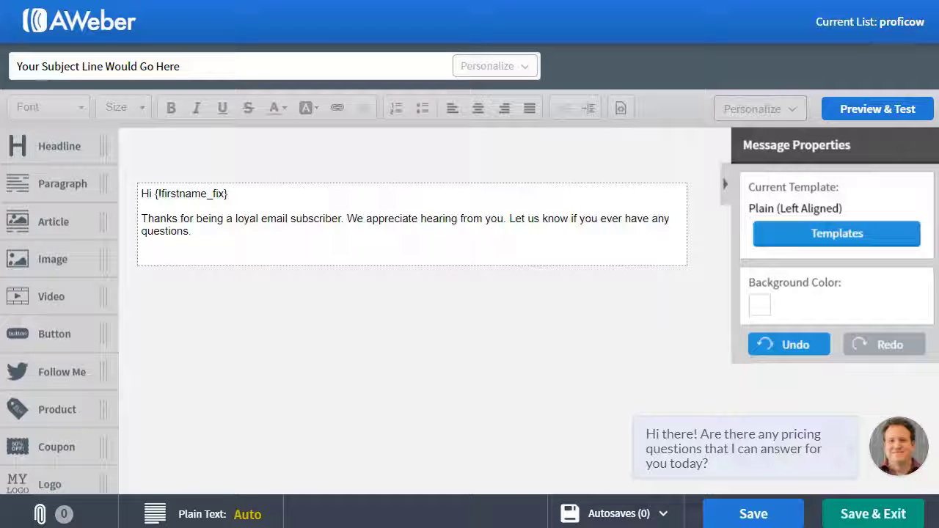
Replace the default body text with three paragraphs: "What you want to do", "Is write the email first" and "Then go back to the subject line".
triple_click(257, 220)
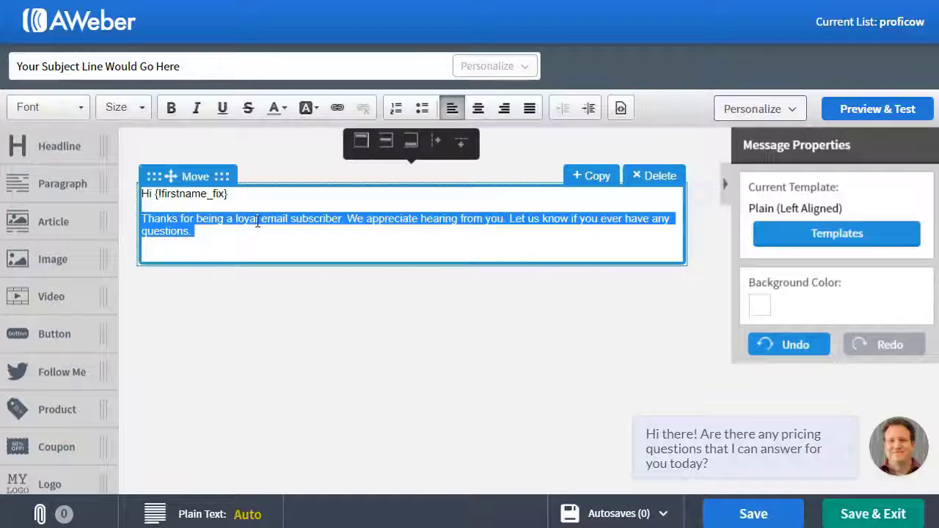
key(ctrl+a)
text(What y)
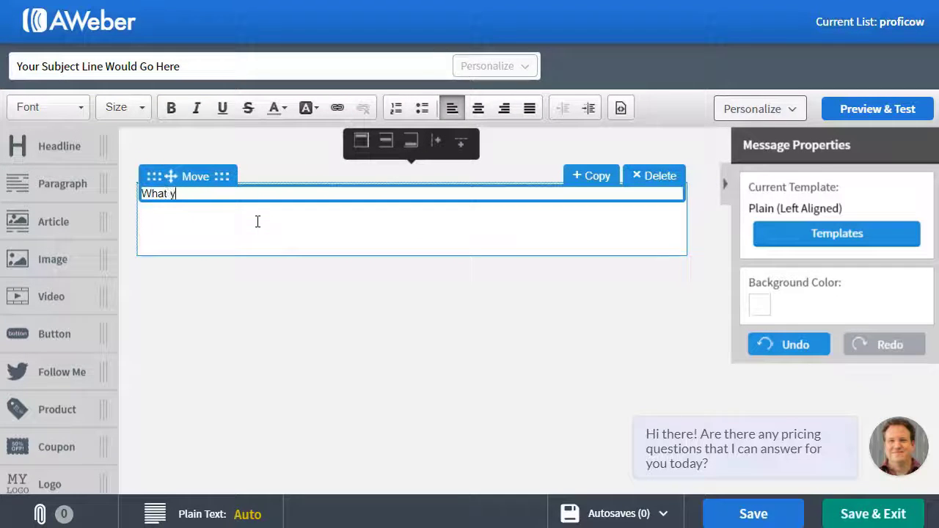
text(ou want to do)
key(Return)
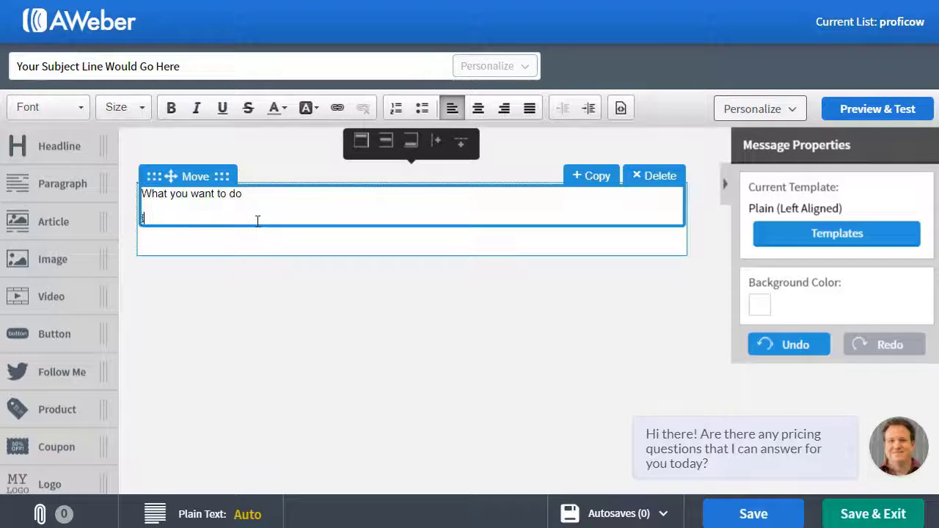
text(Is wri)
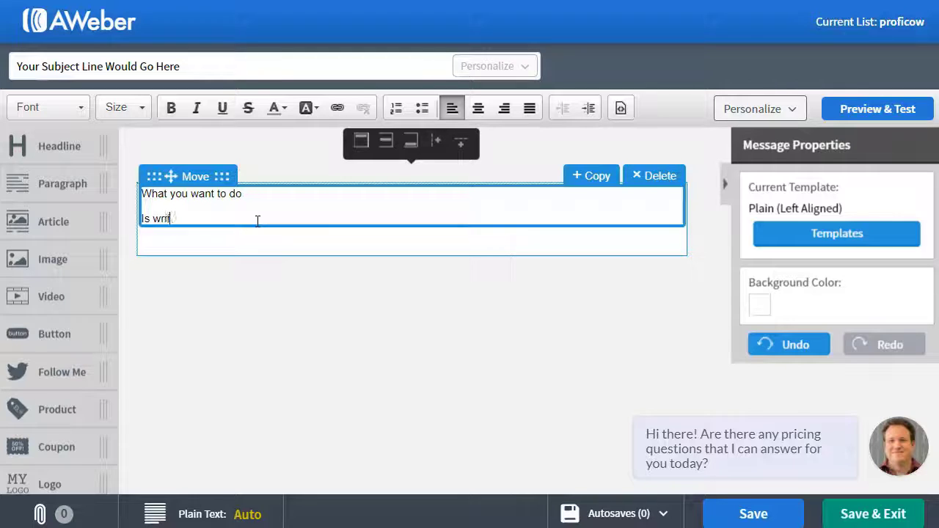
text(te the email first)
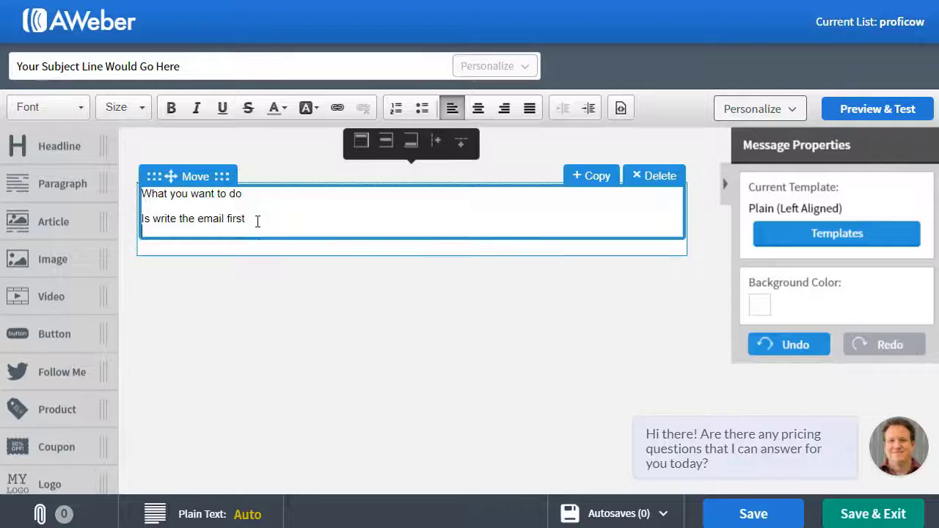
key(Return)
text(Then go back)
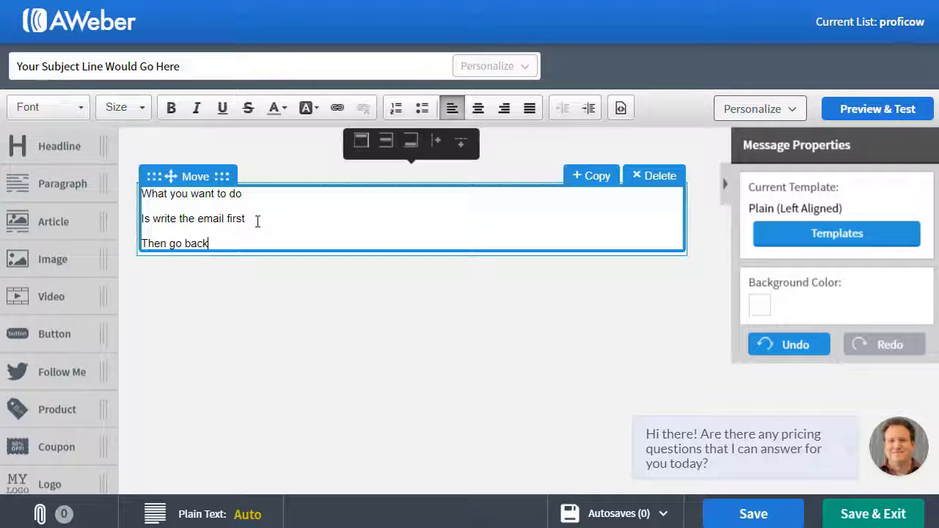
text( to the subject line)
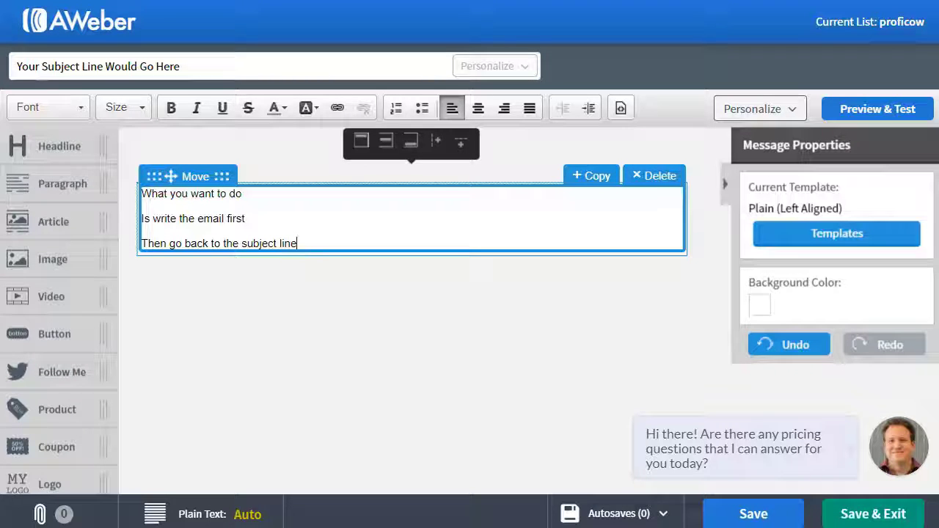
click(204, 65)
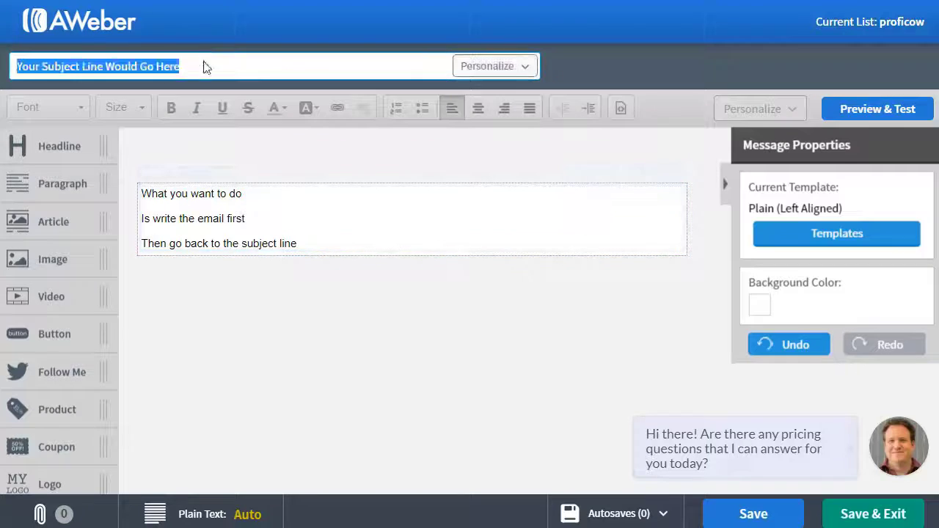
click(242, 138)
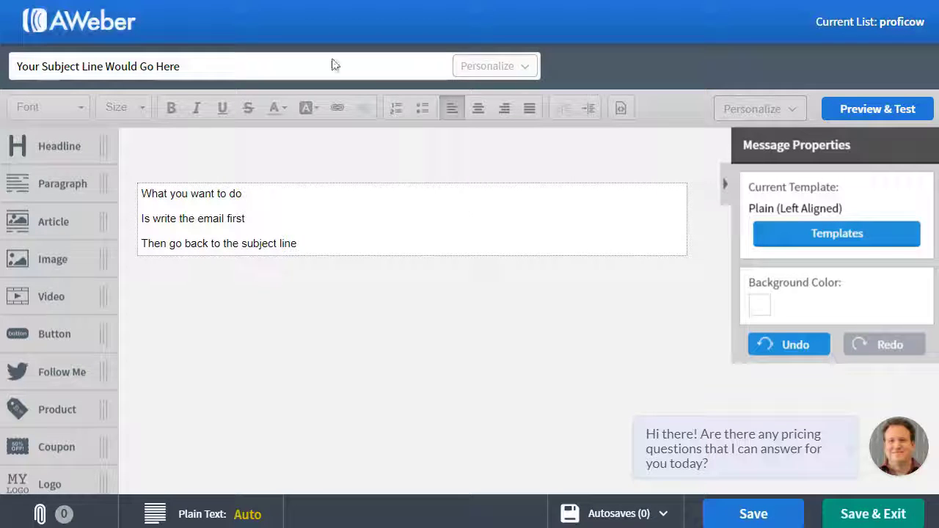
Add the filler lines "fghijo", "ghji" and, after two blank lines, "dsghl;kl" below the last paragraph of the message body.
click(338, 240)
key(Return)
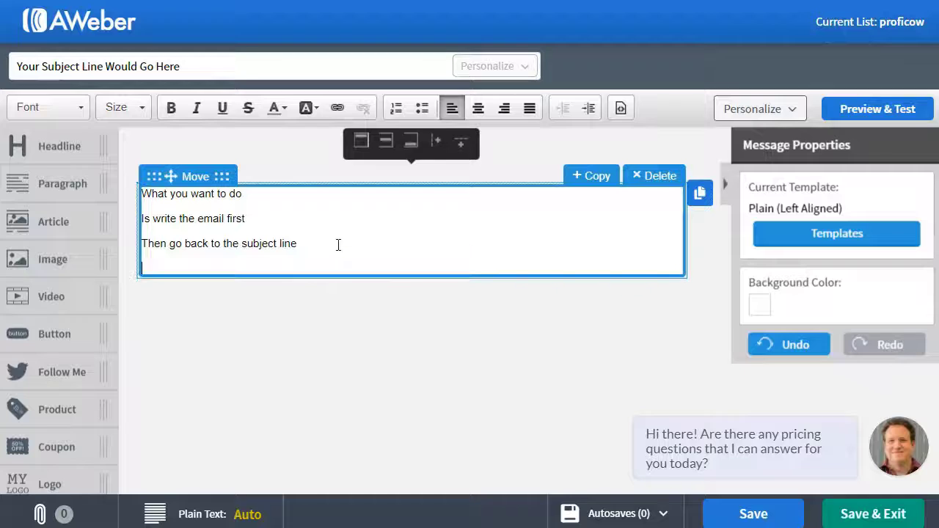
text(fghijo)
key(shift+Return)
text(ghji)
key(shift+Return)
key(shift+Return)
key(shift+Return)
text(dsghl;kl)
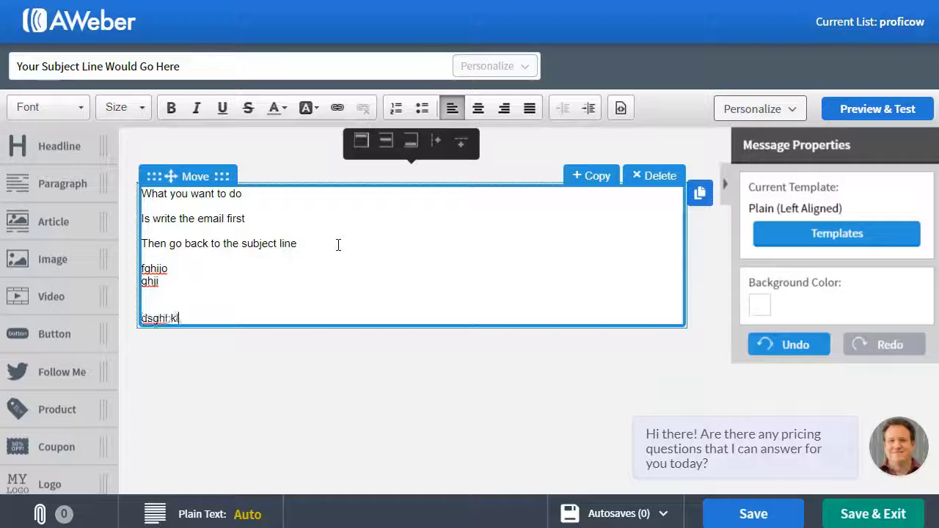
Save and exit the message, and add the draft to the follow-up series with link click tracking enabled.
click(854, 514)
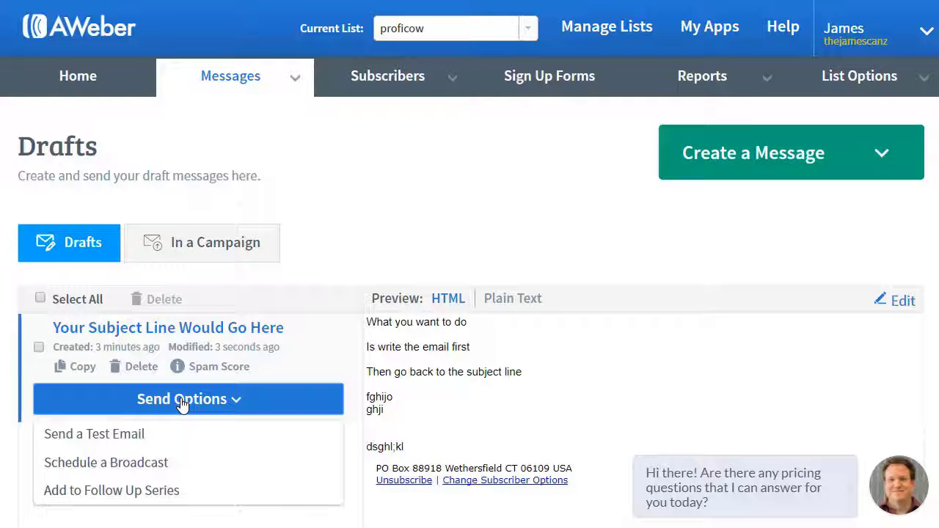
click(138, 495)
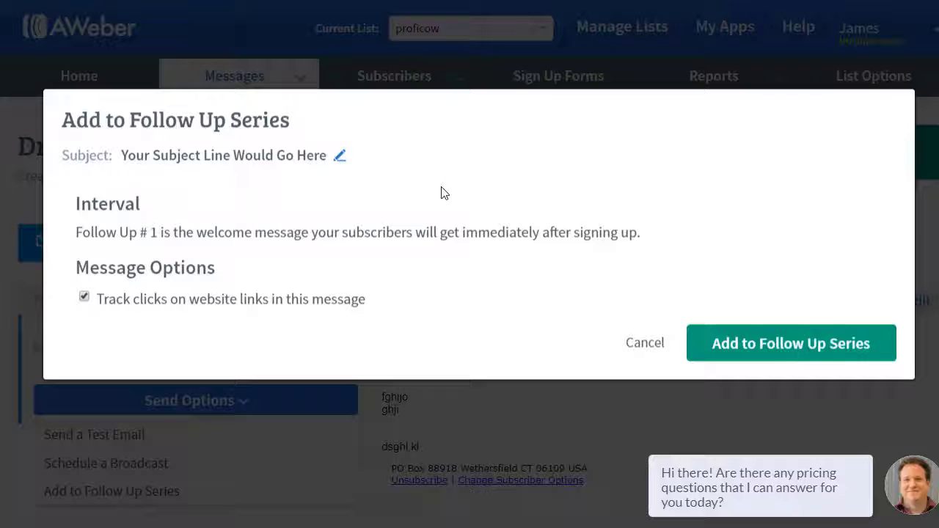
click(749, 353)
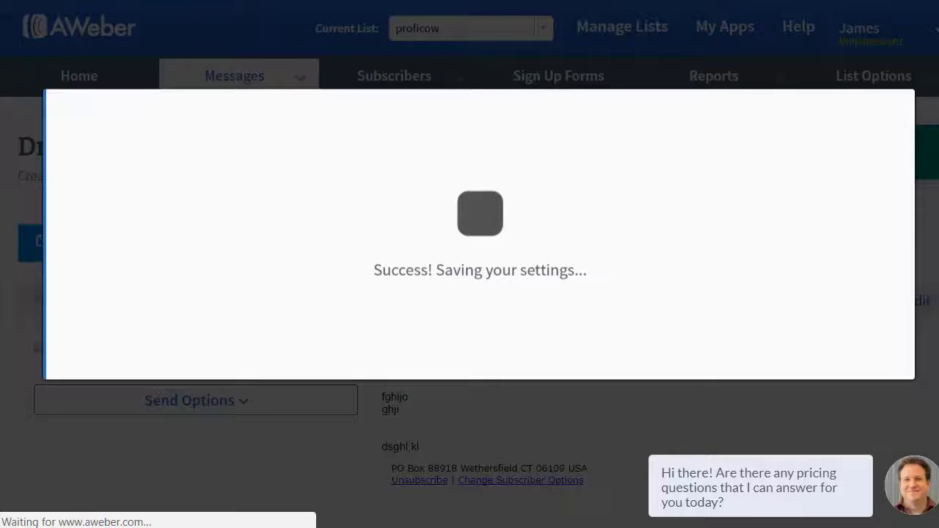
scroll(598, 270, down, 1)
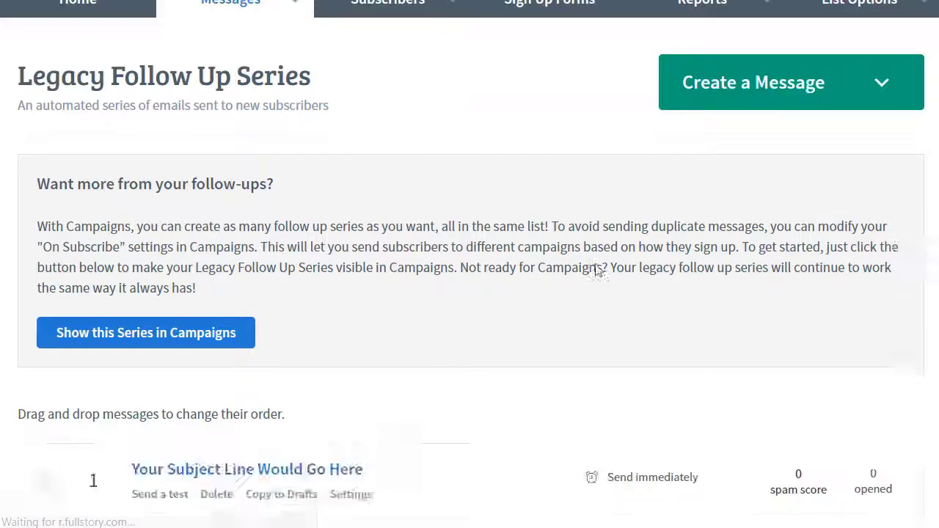
scroll(598, 270, down, 3)
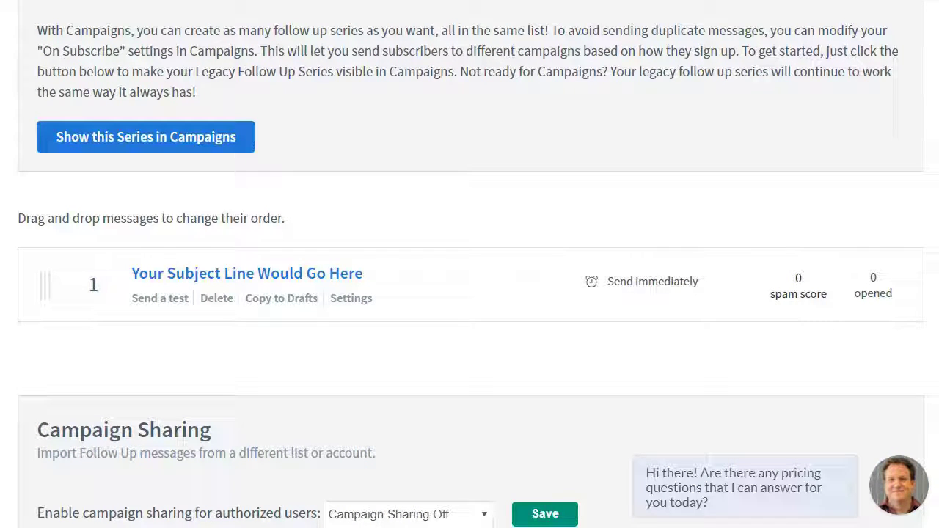
Create another message in the Drag & Drop Email Builder with the subject "Love It!".
scroll(614, 203, up, 4)
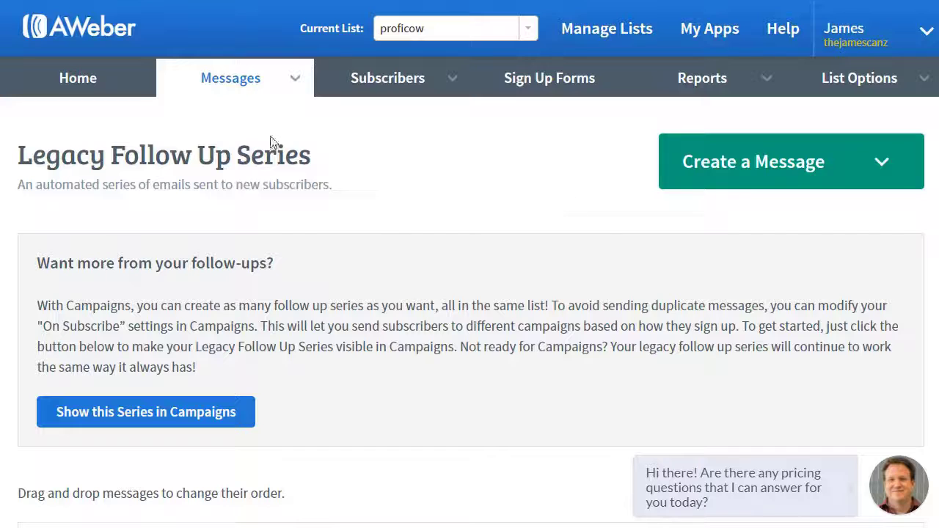
click(710, 179)
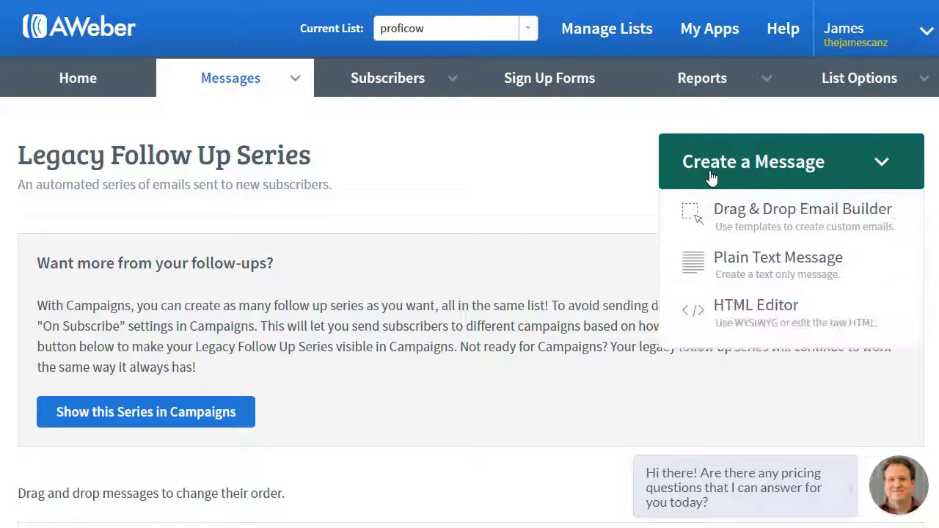
click(736, 232)
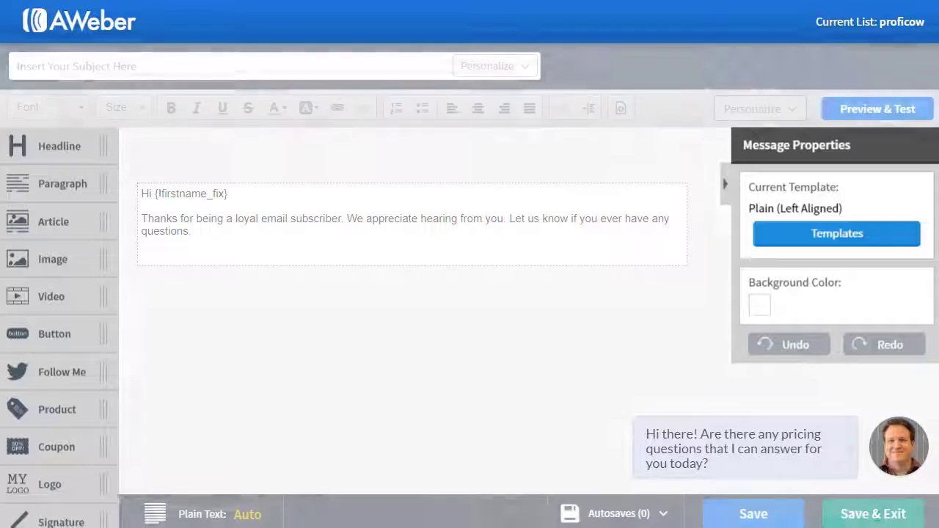
click(167, 69)
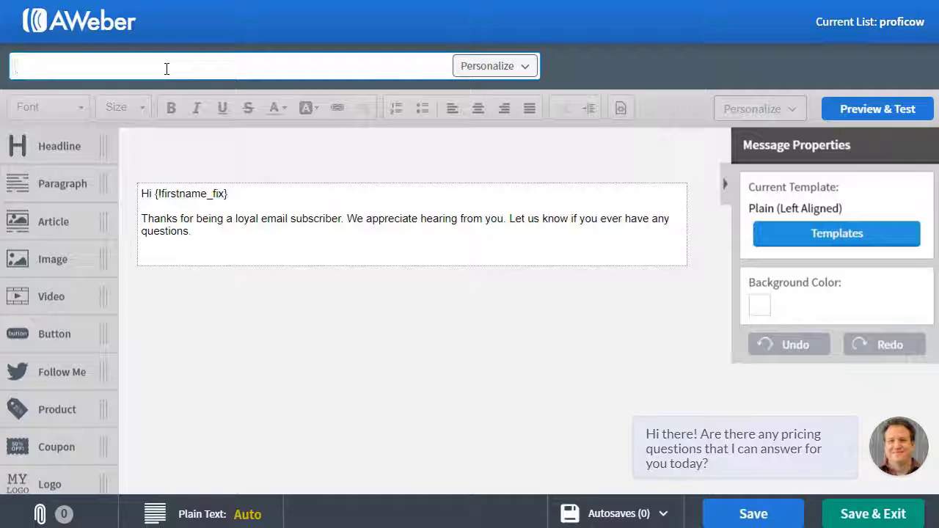
text(Love It!)
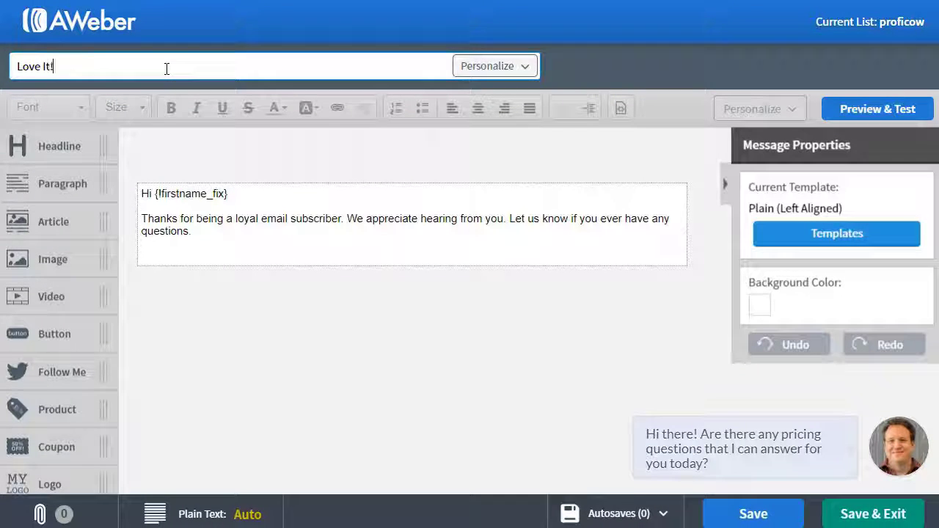
Replace the default message body with three paragraphs: "Hi", "this is my emai #2" and "Enjoy".
click(251, 228)
key(ctrl+a)
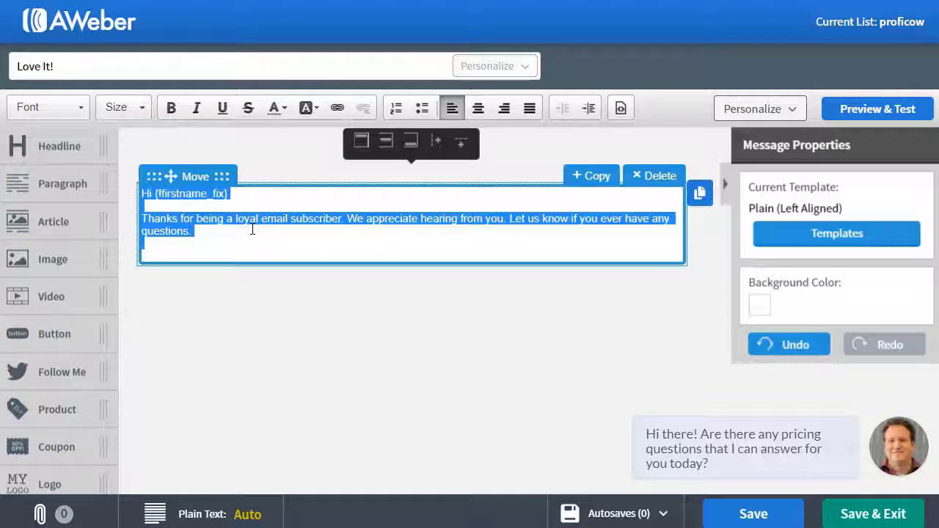
text(Hi)
key(Return)
text(this)
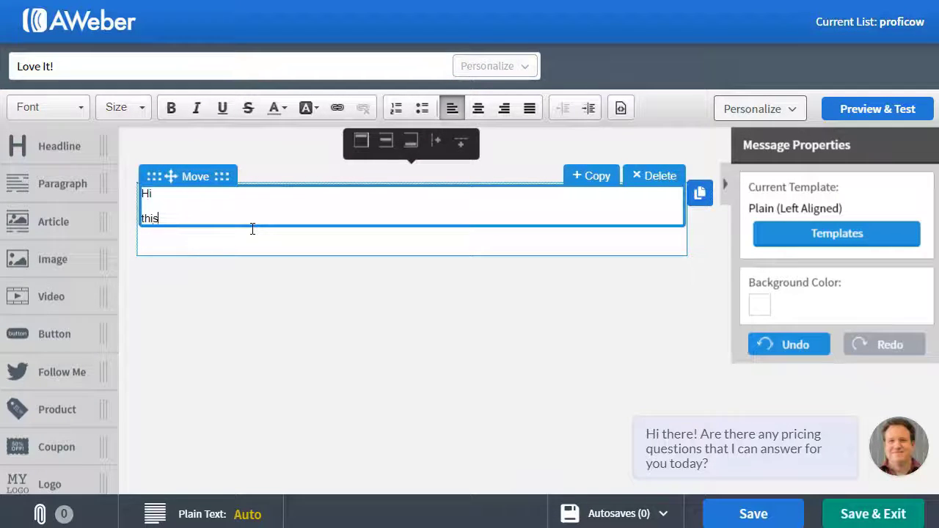
text( is my emai )
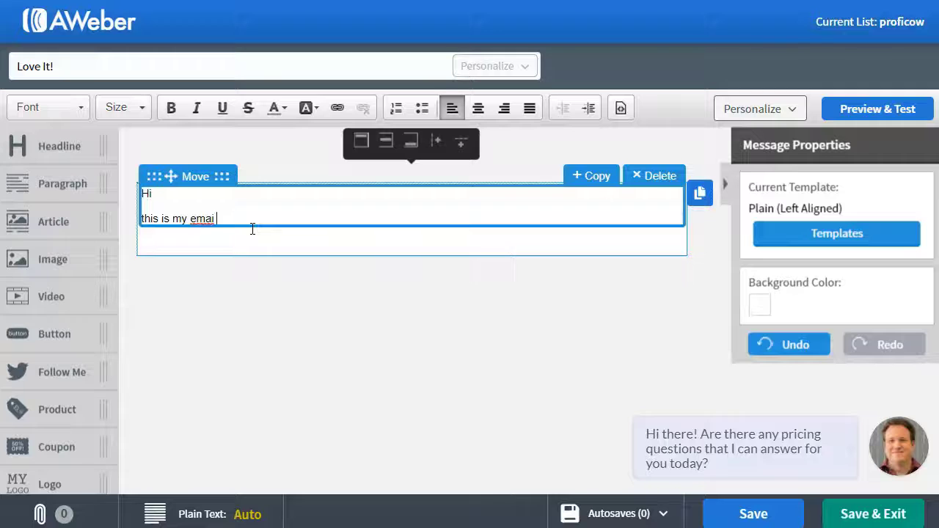
text(#2)
key(Return)
text(Enjoy)
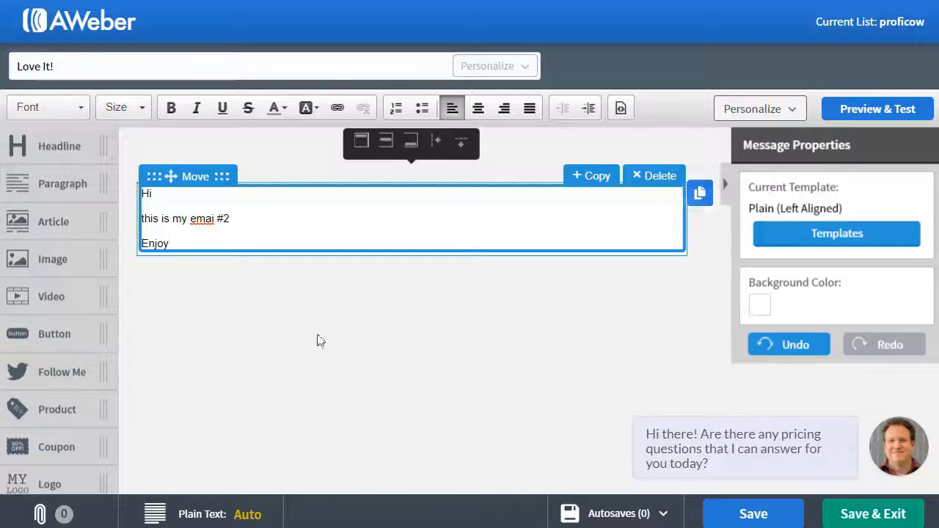
click(394, 378)
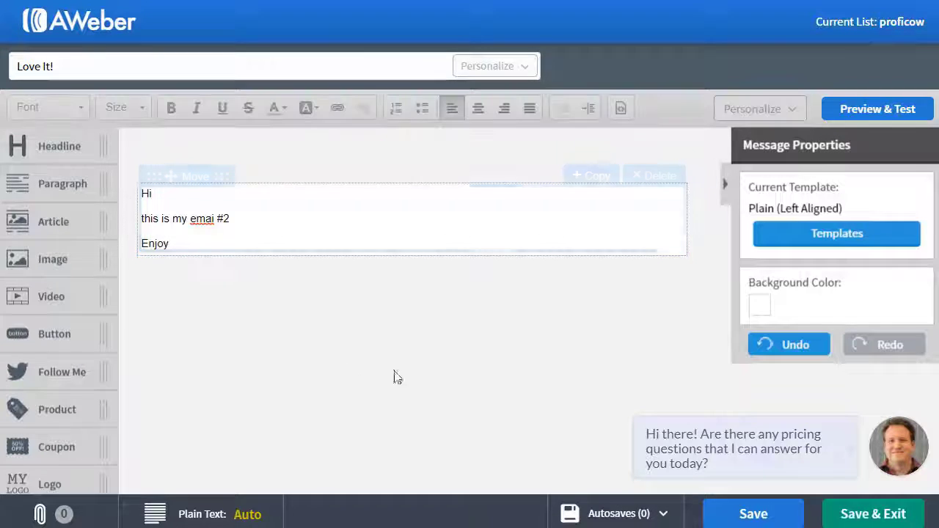
Save and exit the message, and add the draft to the follow-up series 1 day after the previous message with click tracking enabled.
click(873, 513)
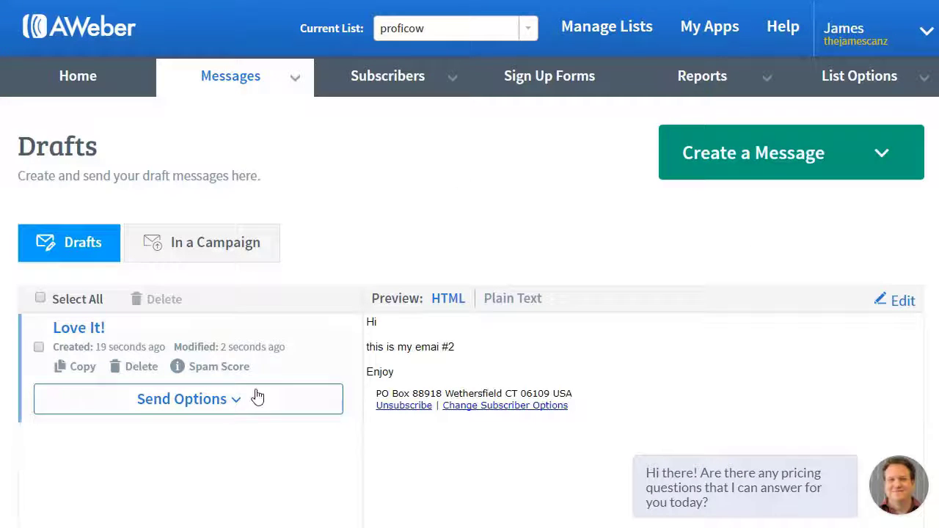
click(220, 402)
click(139, 490)
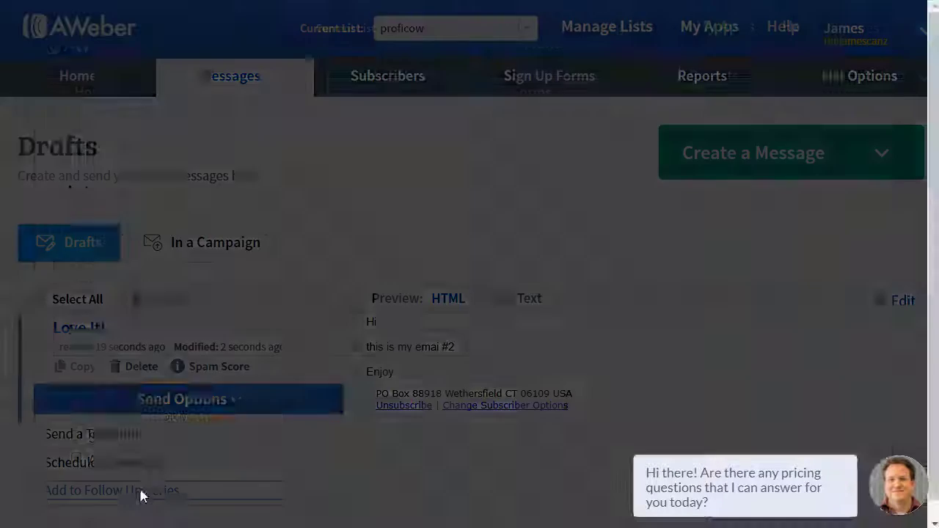
scroll(418, 206, down, 1)
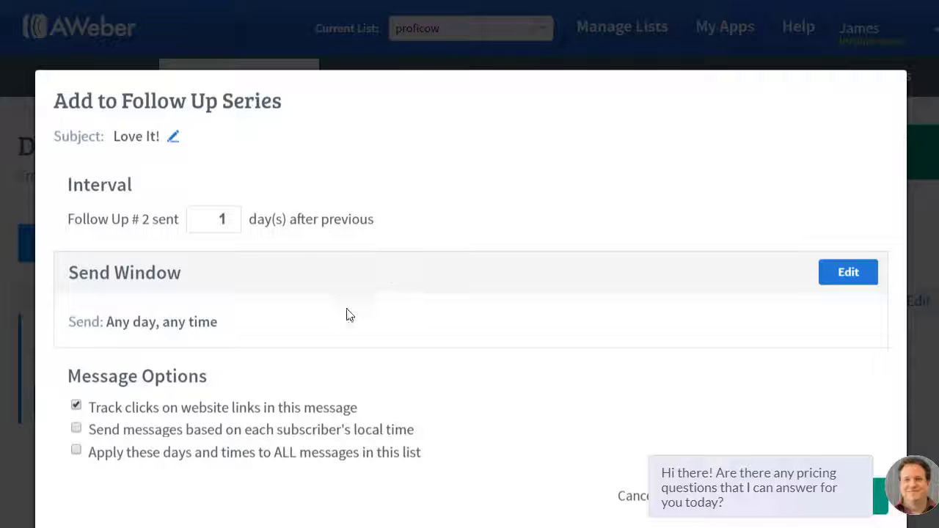
click(878, 512)
click(894, 121)
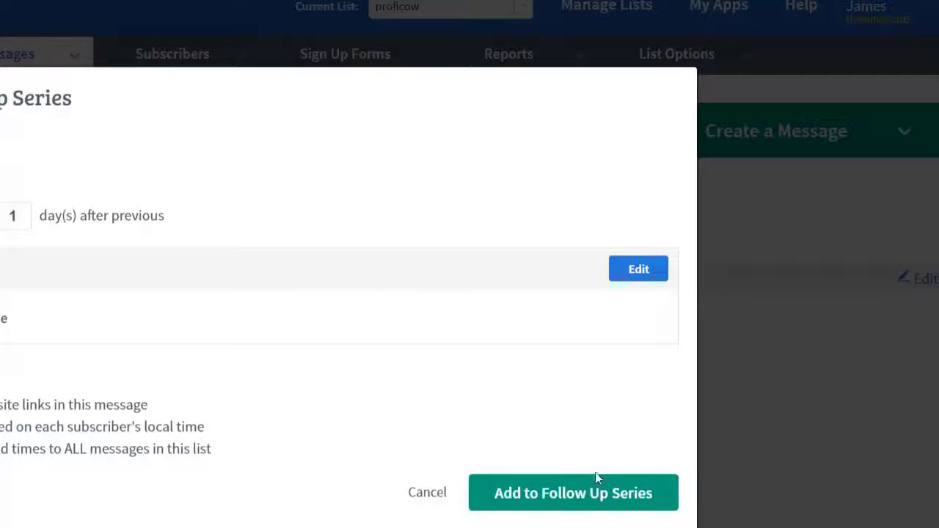
click(812, 484)
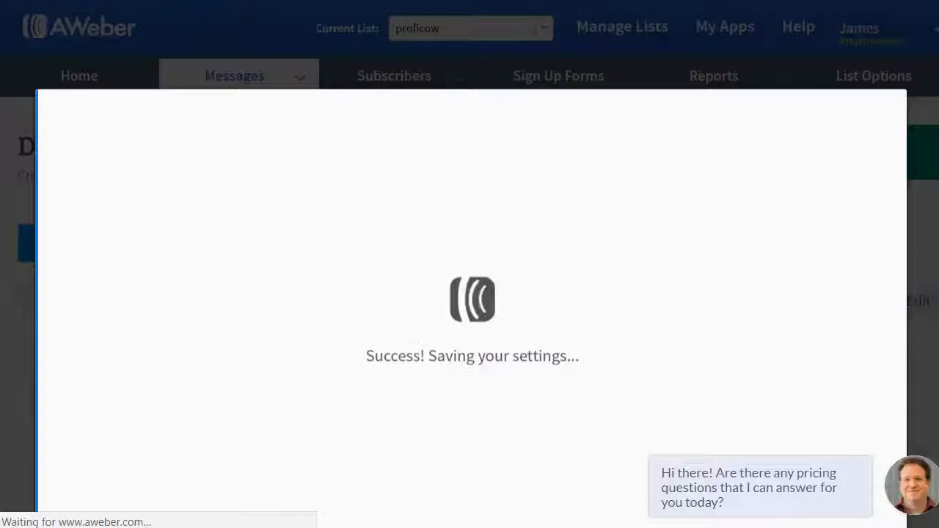
Review the order and send timing of the messages in the Legacy Follow Up Series.
scroll(593, 199, down, 5)
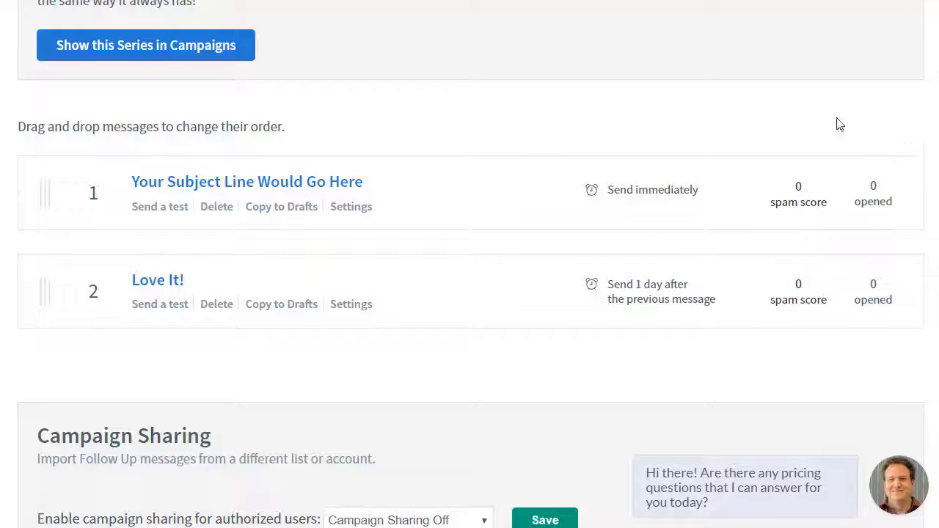
scroll(836, 124, up, 5)
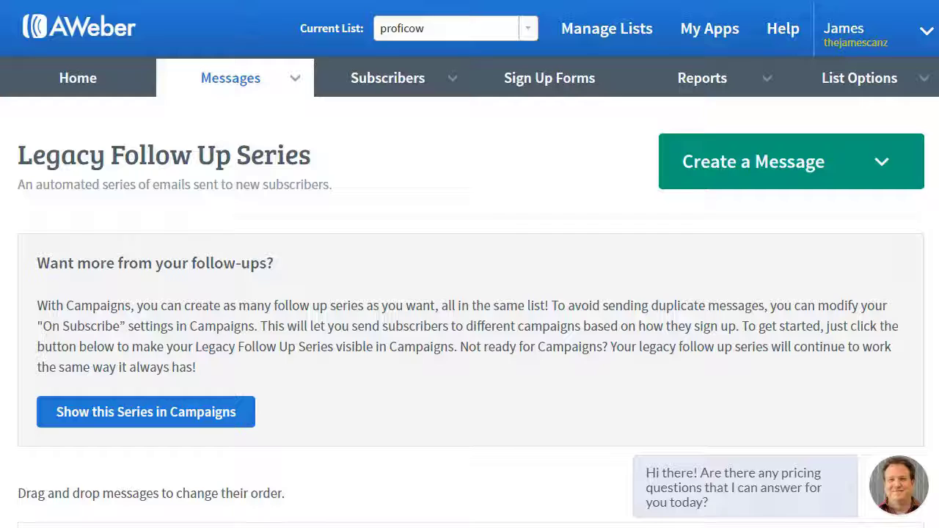
scroll(541, 195, down, 3)
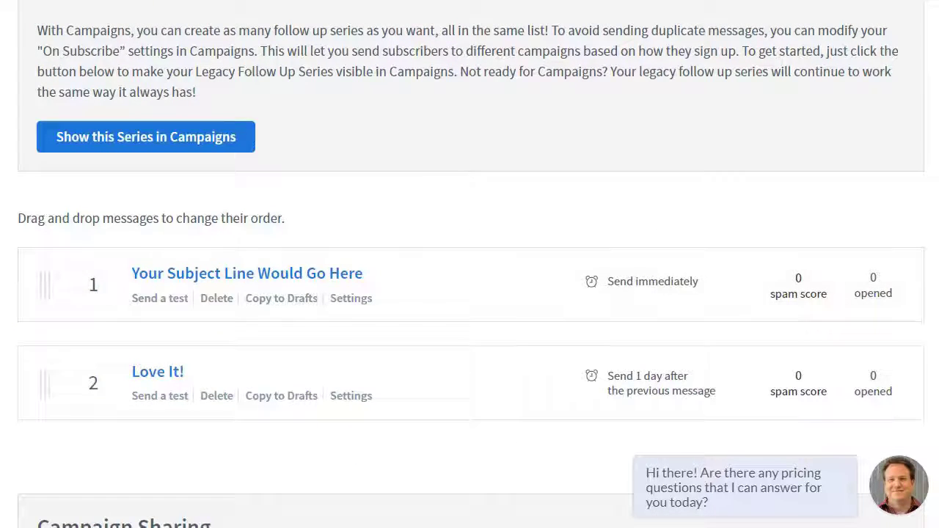
scroll(917, 183, up, 3)
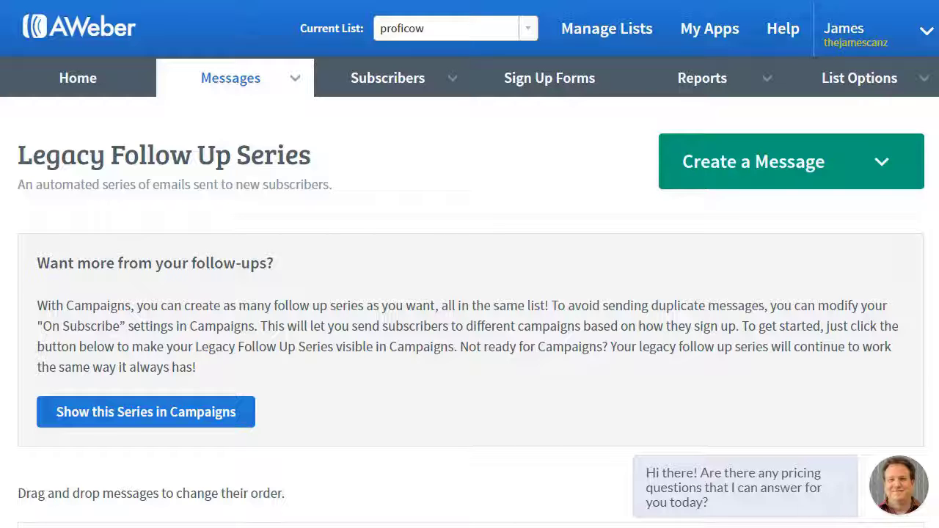
Open the publishing options of the Proficow sign-up form and view the self-install code in its Raw HTML Version.
click(530, 86)
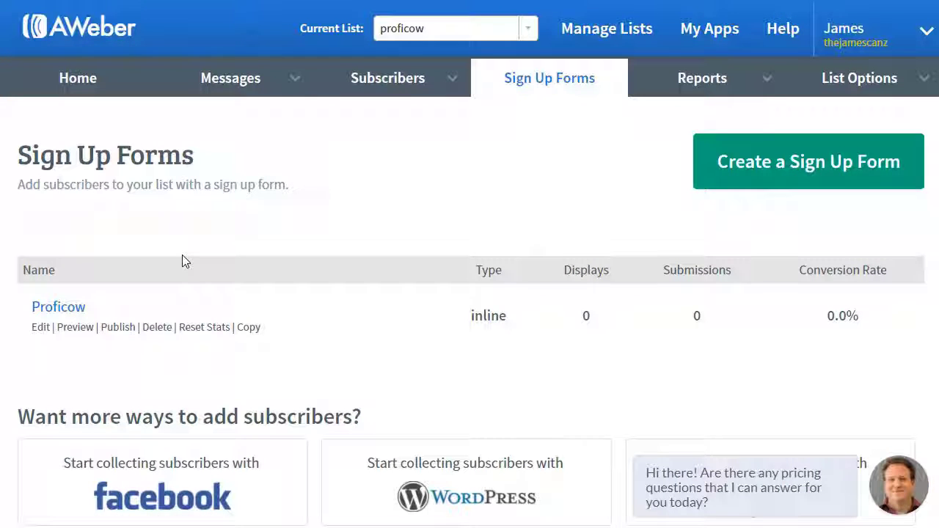
click(110, 328)
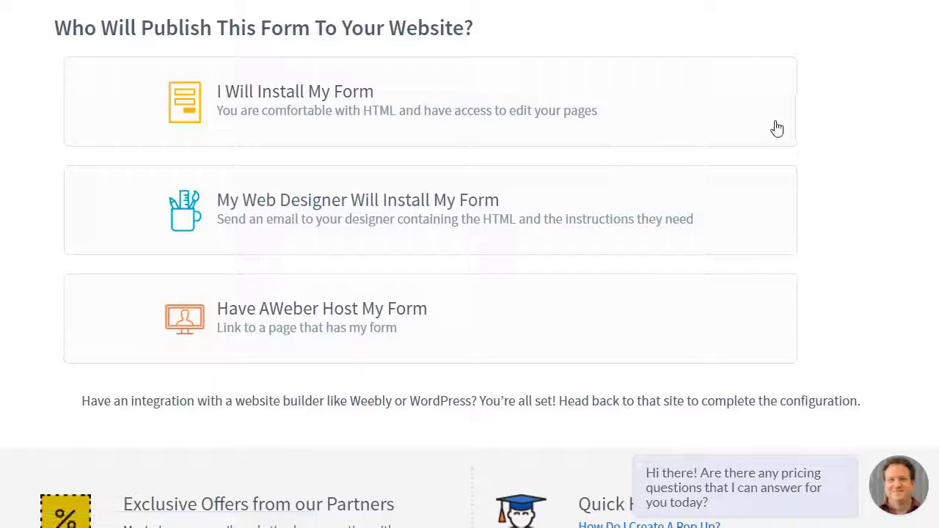
click(571, 121)
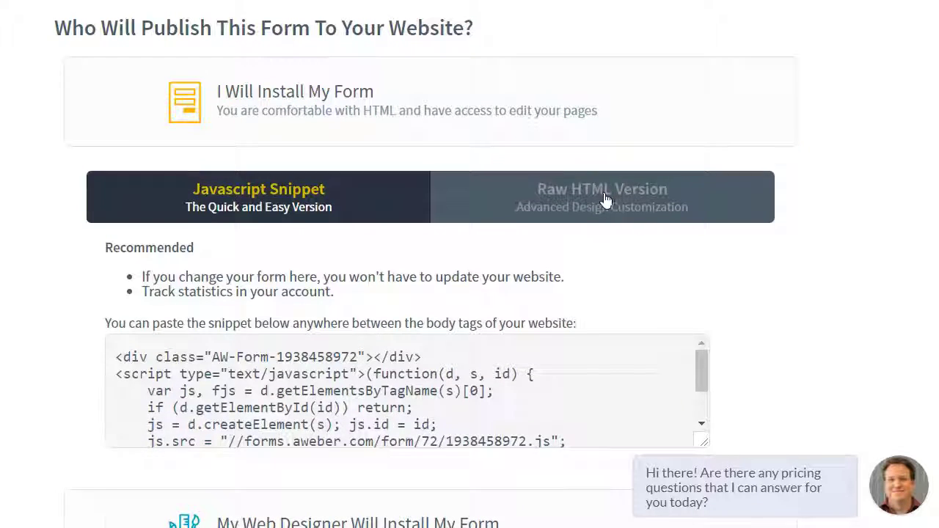
click(606, 200)
scroll(675, 330, down, 3)
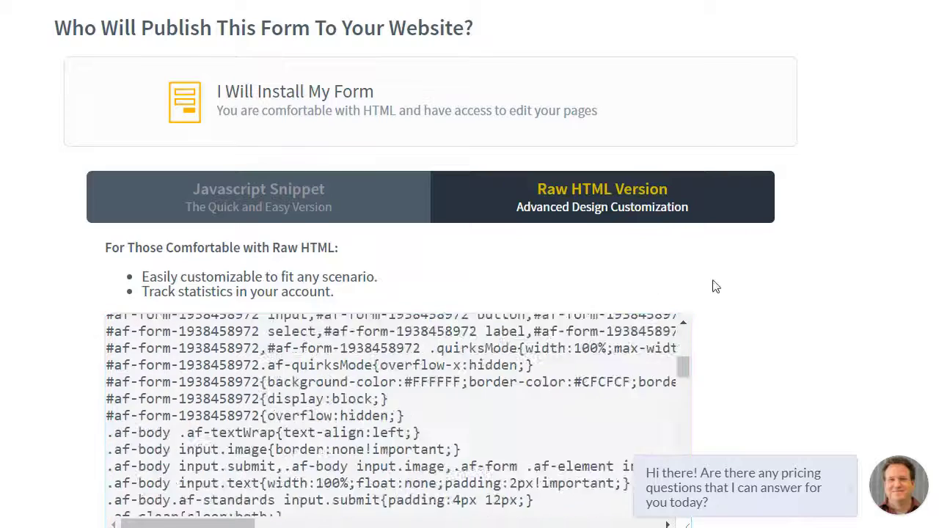
View the link to the AWeber-hosted version of the sign-up form and compare it with the self-install option.
scroll(716, 287, down, 5)
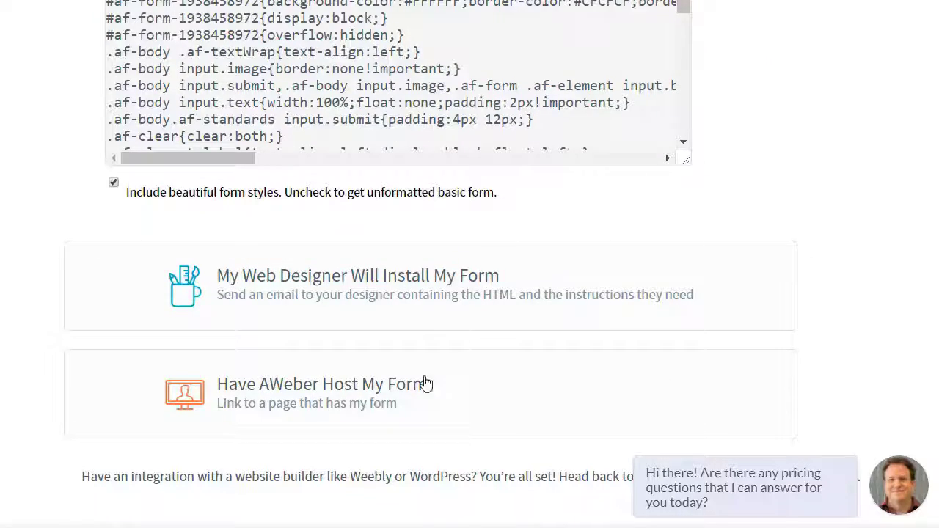
click(427, 384)
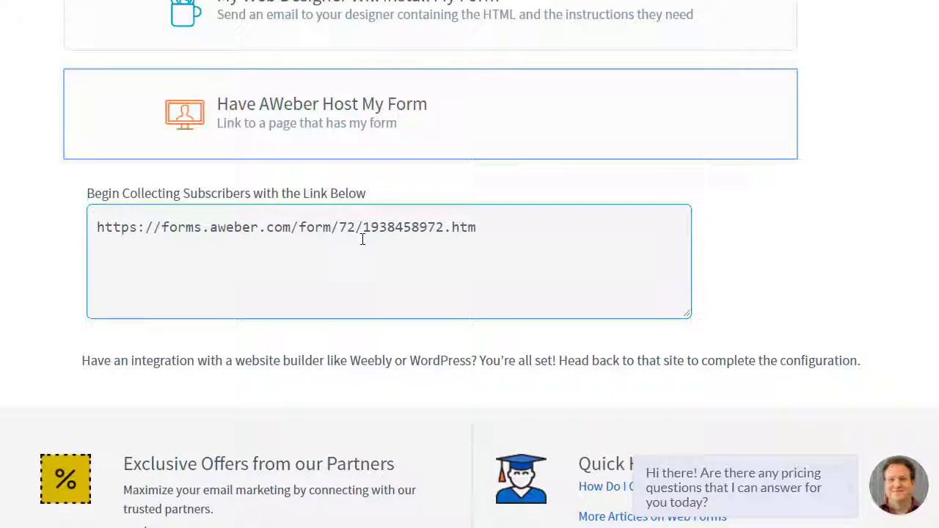
scroll(388, 230, up, 4)
click(402, 197)
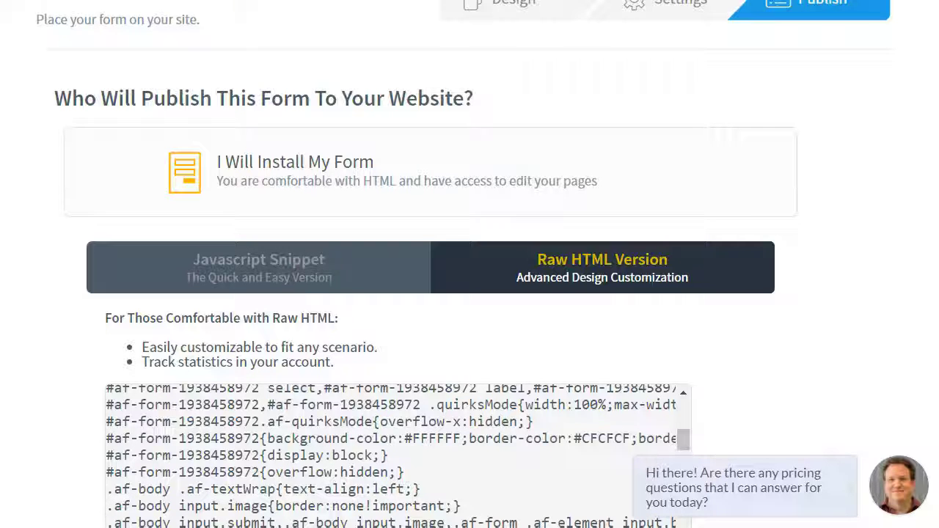
Go to Campaigns, create a campaign named "Test" and set its trigger to On Subscribe.
scroll(877, 233, up, 2)
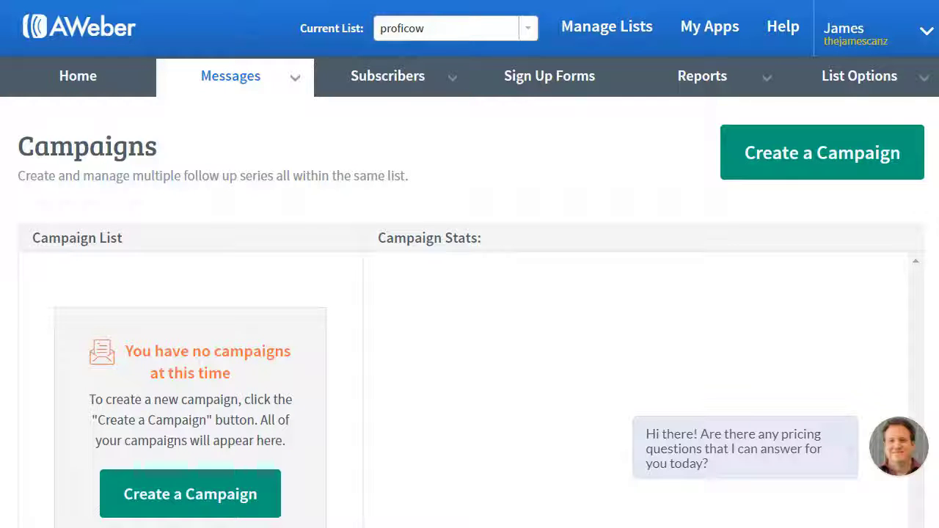
click(816, 149)
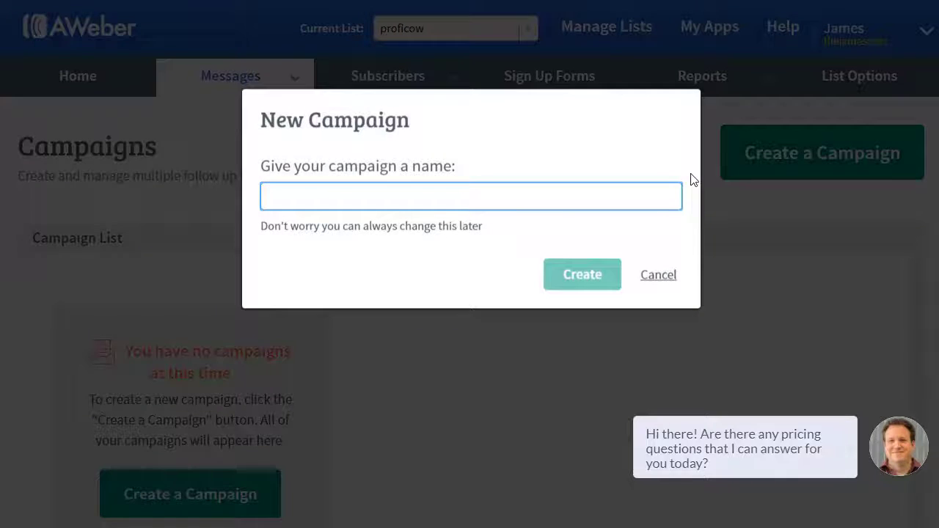
text(Test)
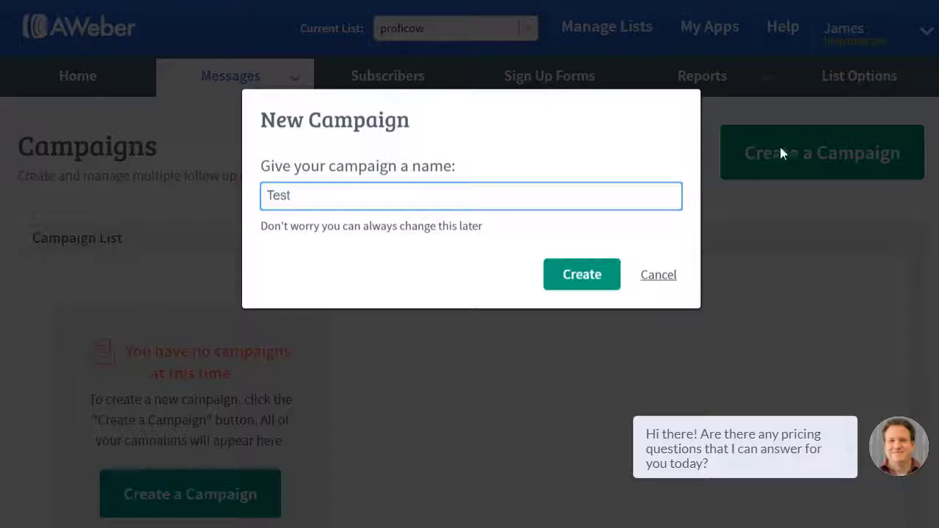
click(568, 274)
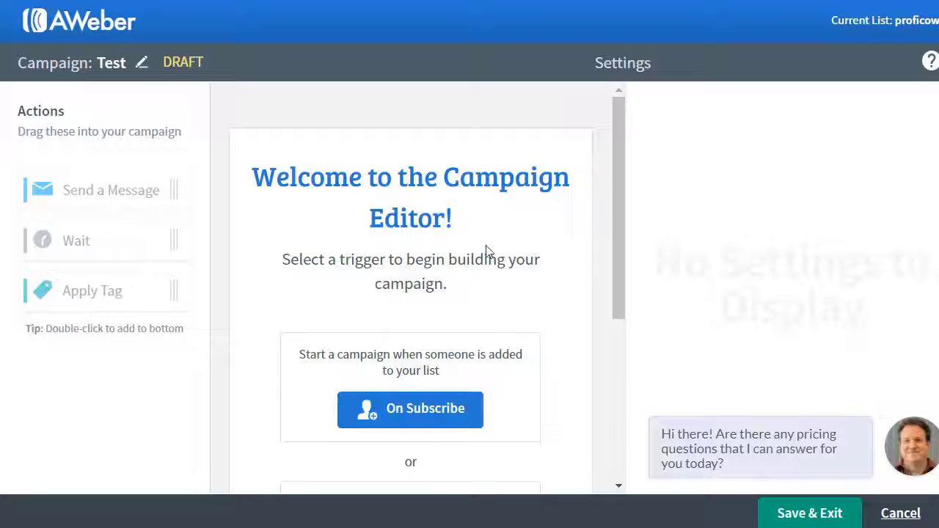
scroll(488, 250, down, 1)
click(418, 318)
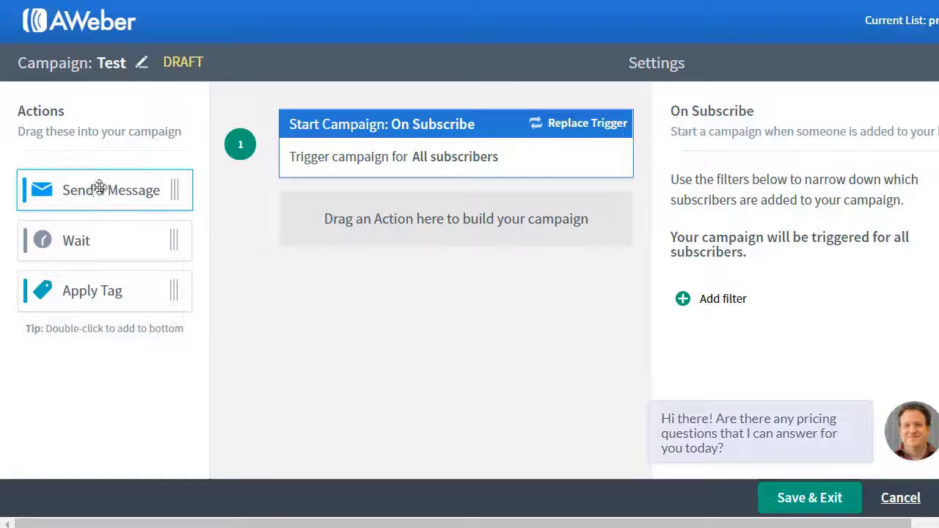
Add a Send a Message action below the trigger, followed by a Wait action set to 2 days.
drag(99, 185, 411, 220)
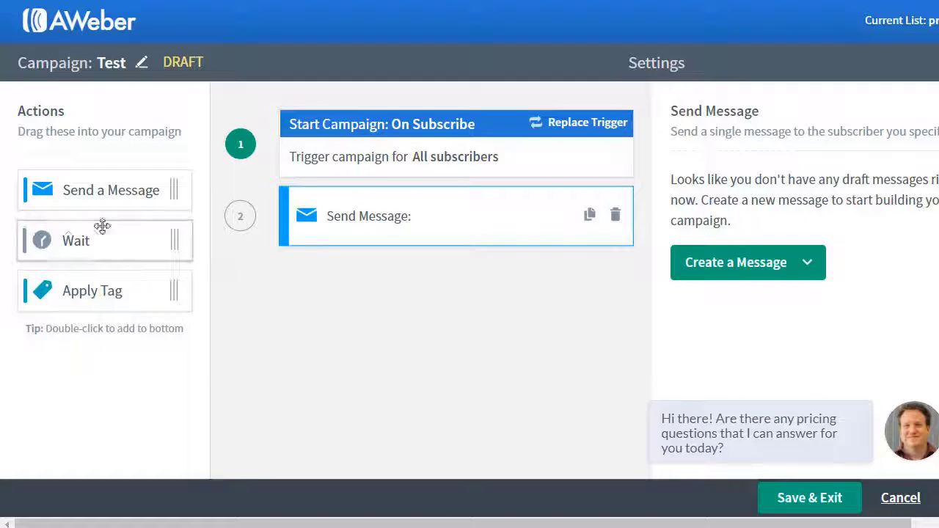
drag(73, 240, 385, 292)
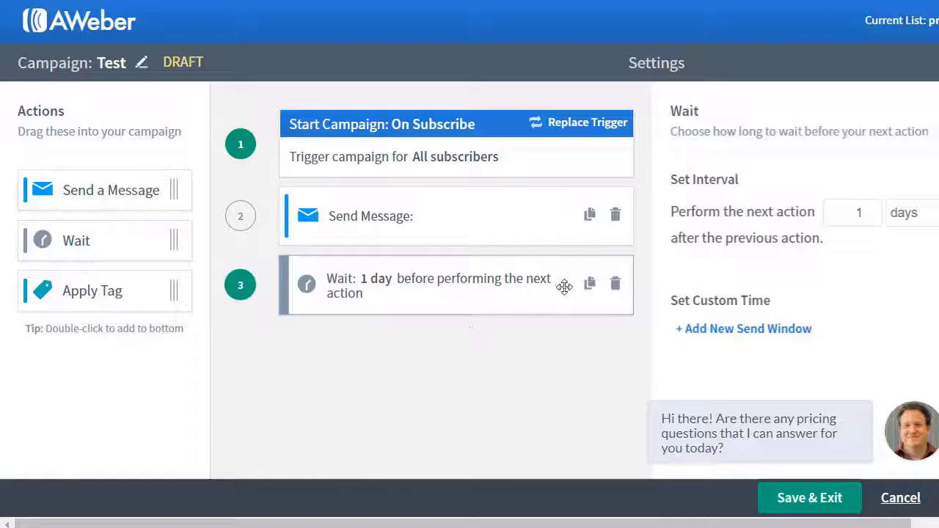
click(875, 209)
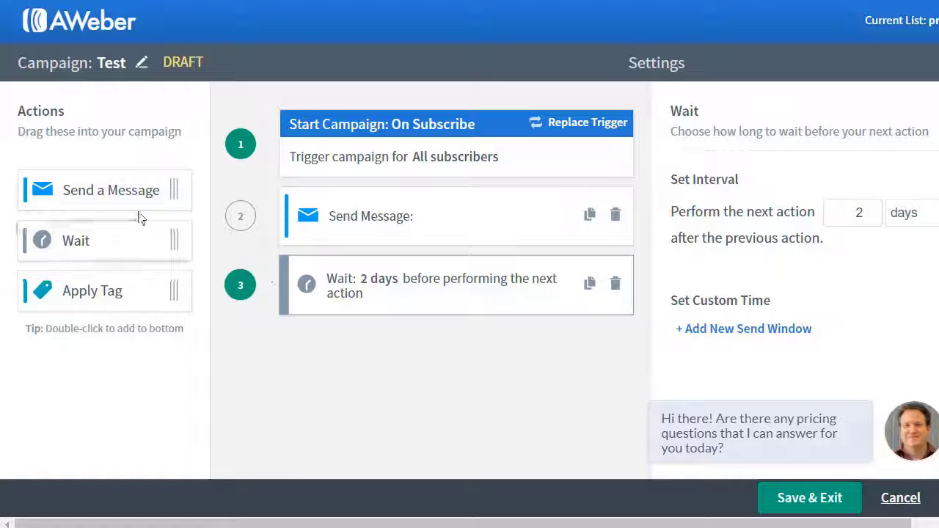
Extend the campaign with a second Send a Message action, a Wait of 1 day and a third Send a Message action.
drag(140, 216, 429, 378)
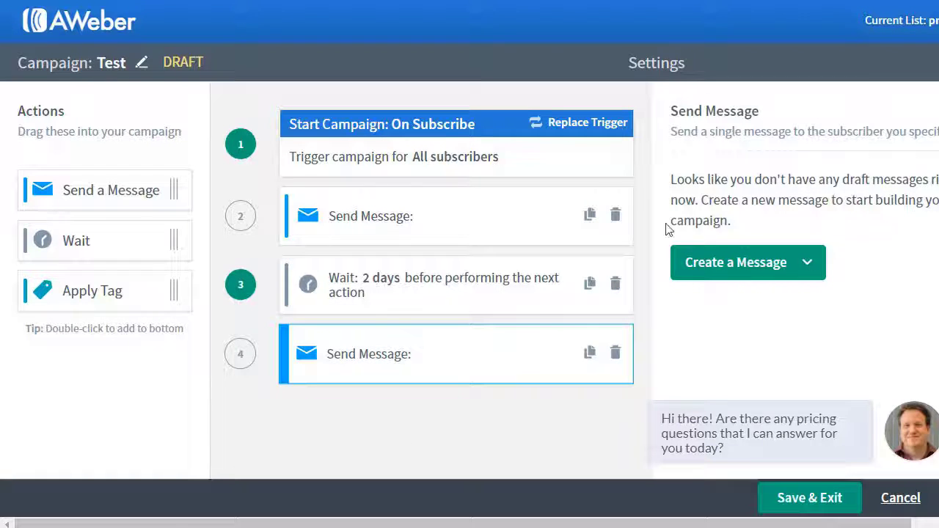
drag(79, 240, 378, 424)
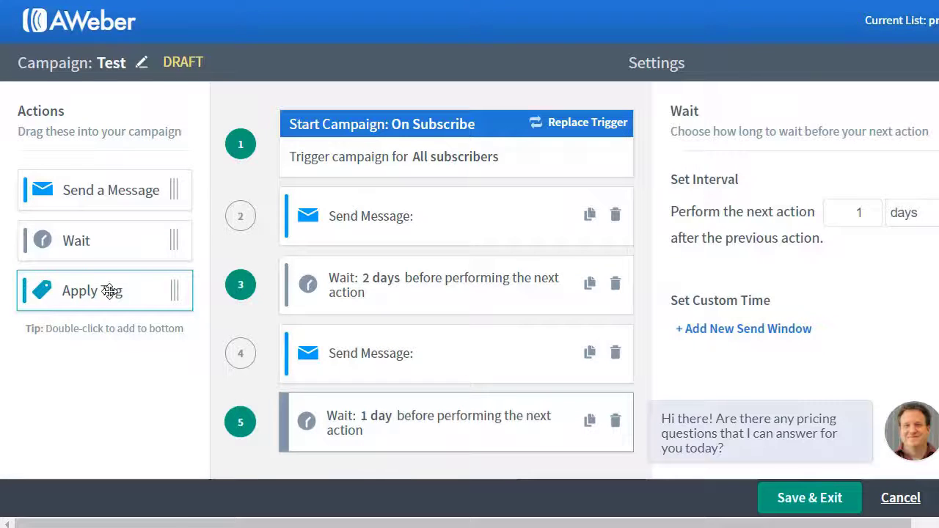
drag(99, 209, 366, 441)
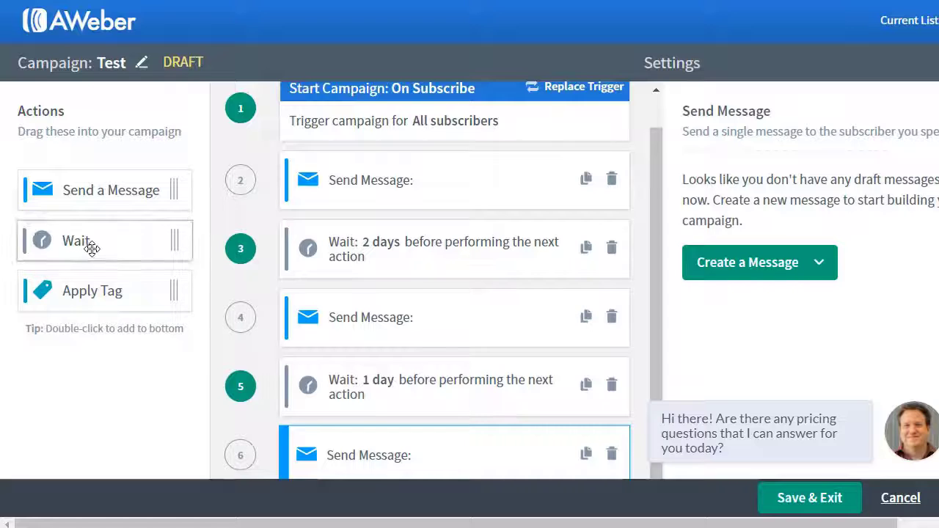
Add an Apply Tag action after the third Send Message to view its tag settings, and remove that action again.
drag(105, 294, 467, 463)
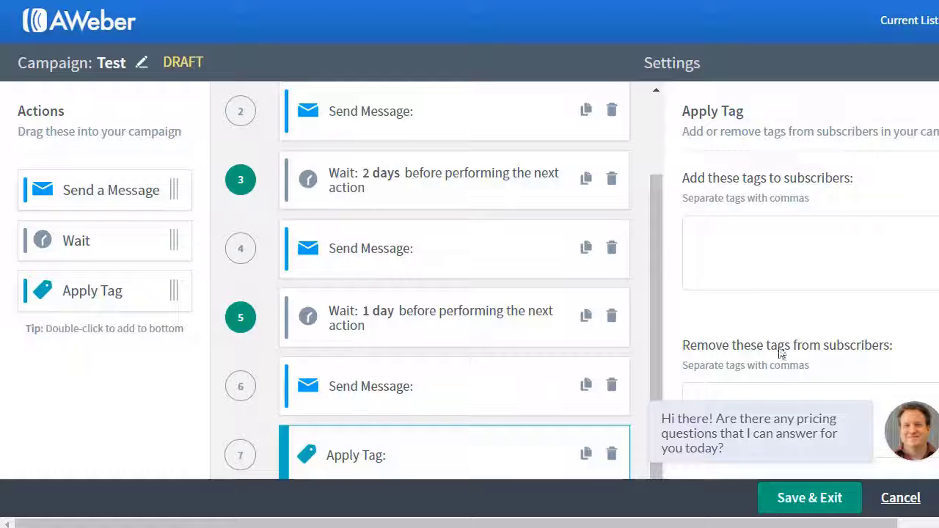
click(612, 455)
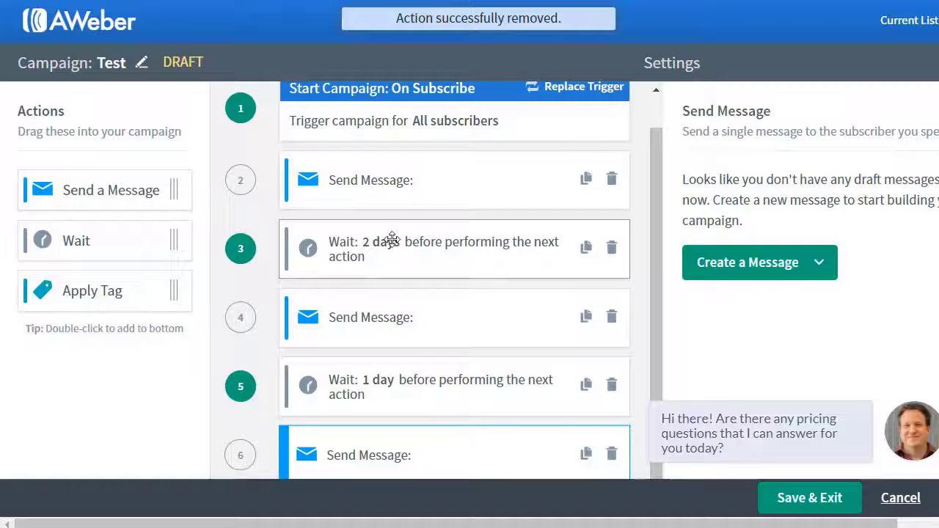
Add a Wait action of 2 days at the end of the campaign, followed by a fourth Send a Message action.
drag(101, 247, 389, 455)
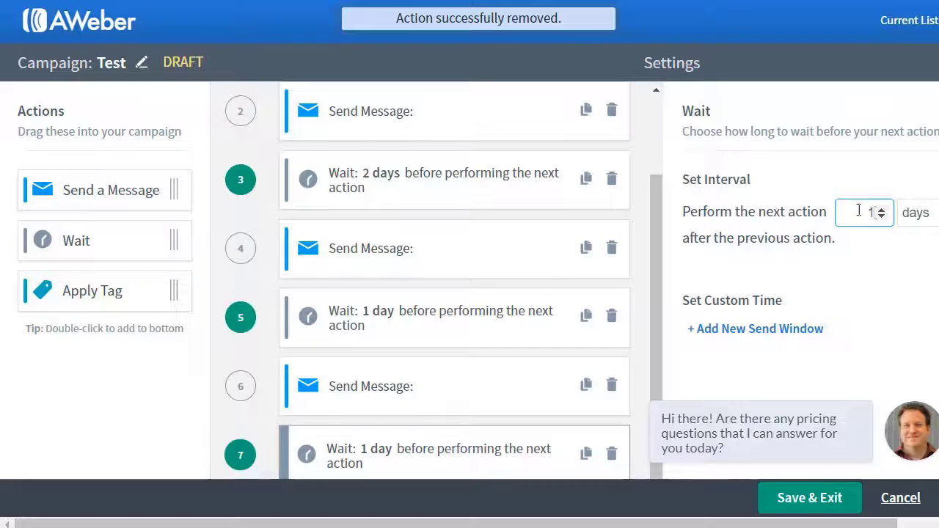
click(882, 209)
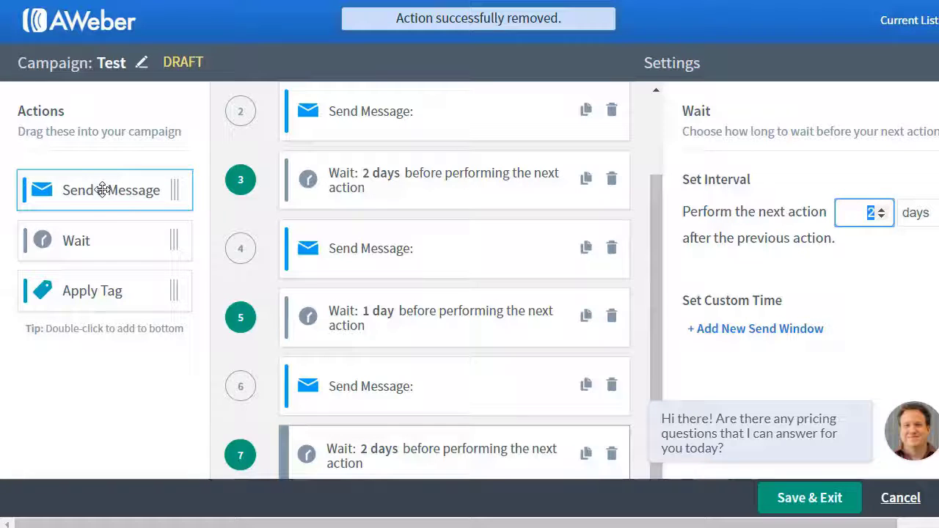
drag(98, 189, 415, 467)
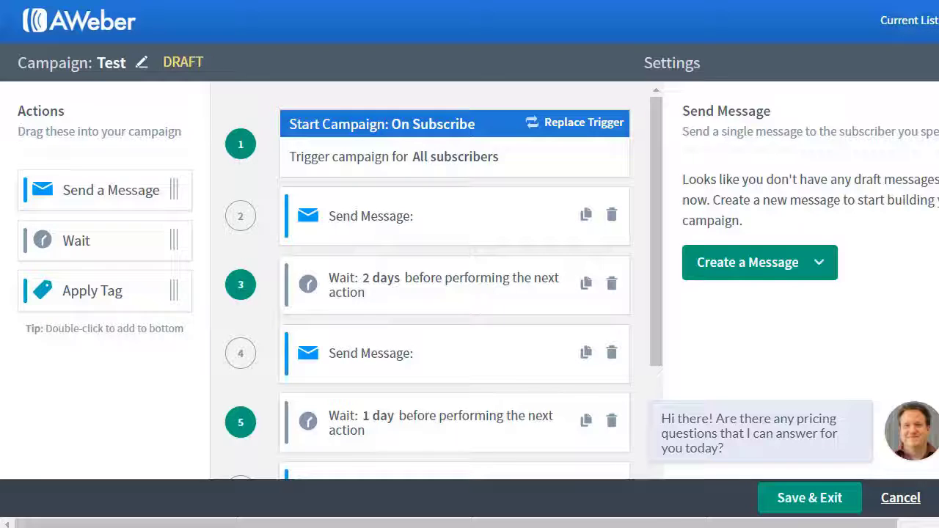
Save and exit the Test campaign despite its missing message settings, and review its action sequence in the campaign overview.
click(810, 498)
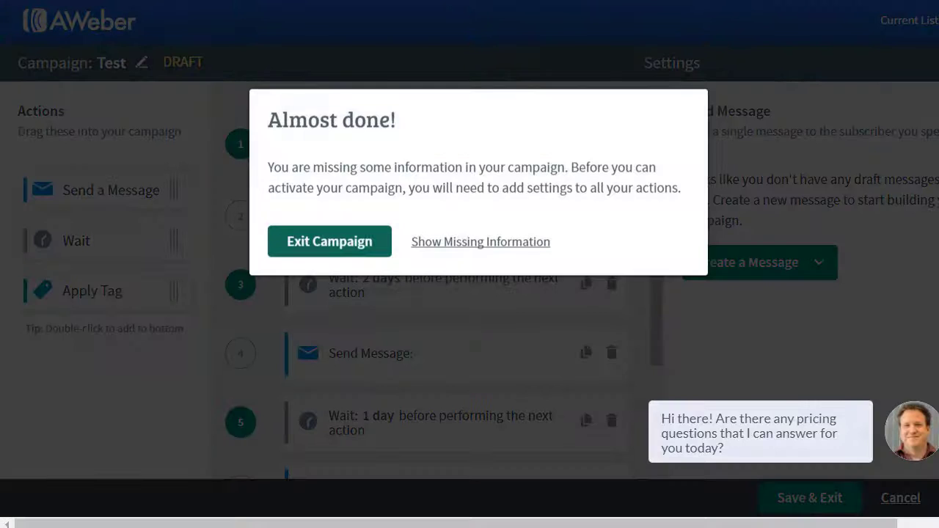
click(345, 250)
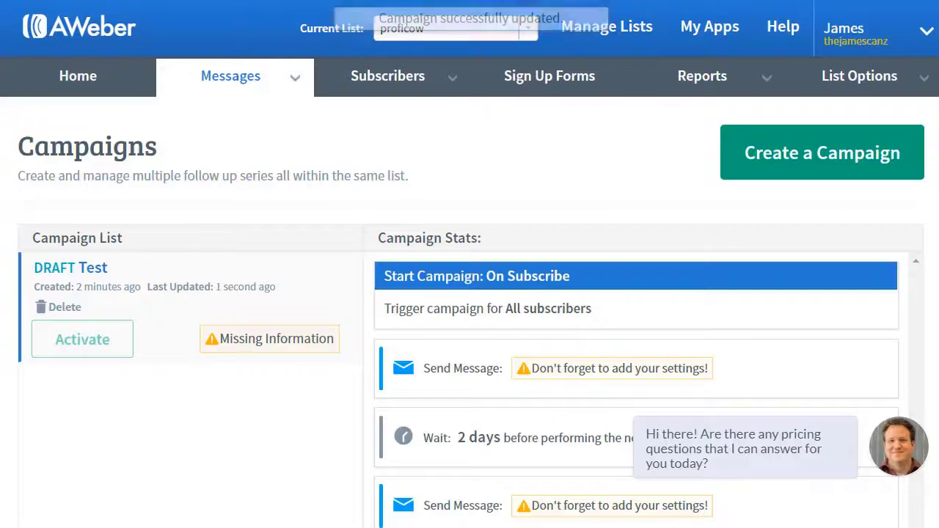
scroll(538, 279, down, 4)
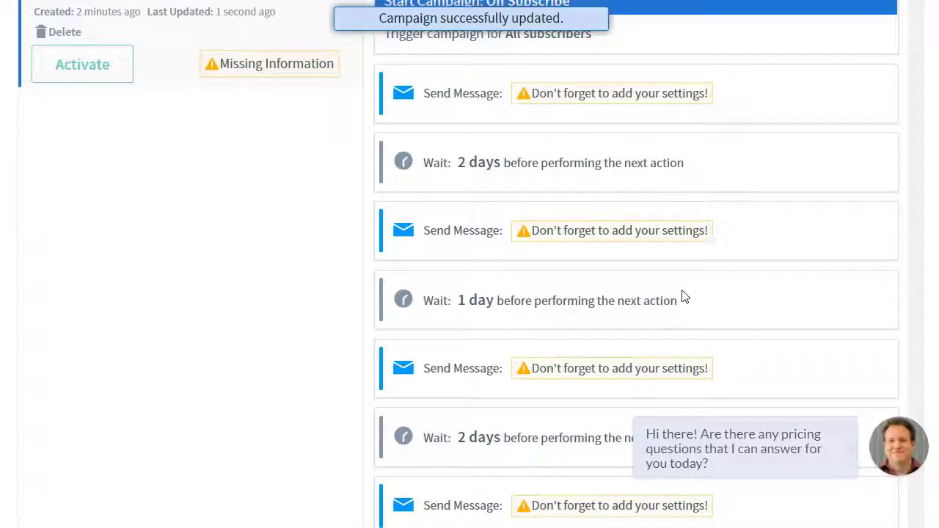
scroll(612, 158, up, 3)
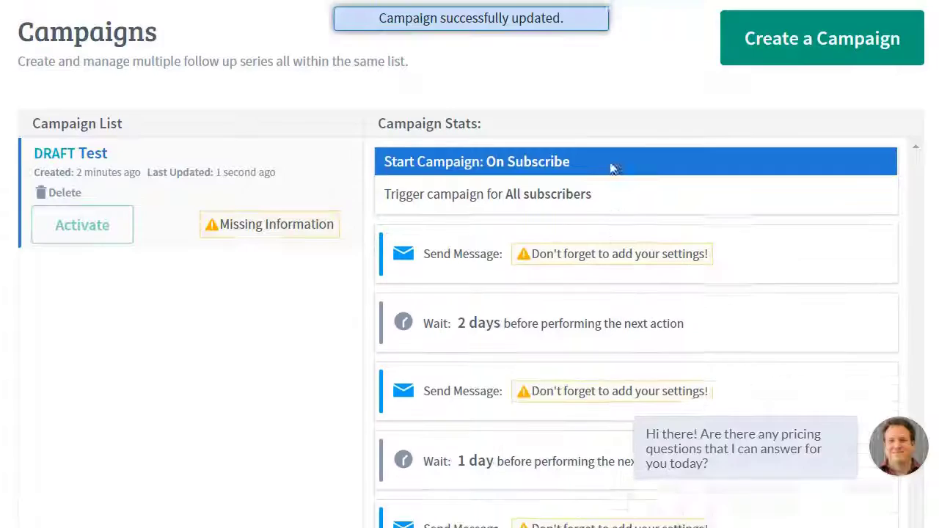
scroll(600, 275, up, 2)
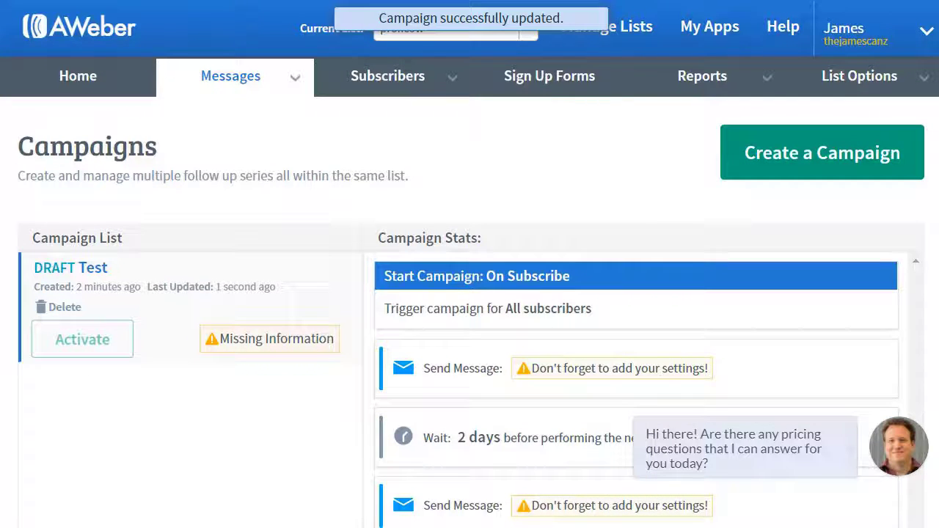